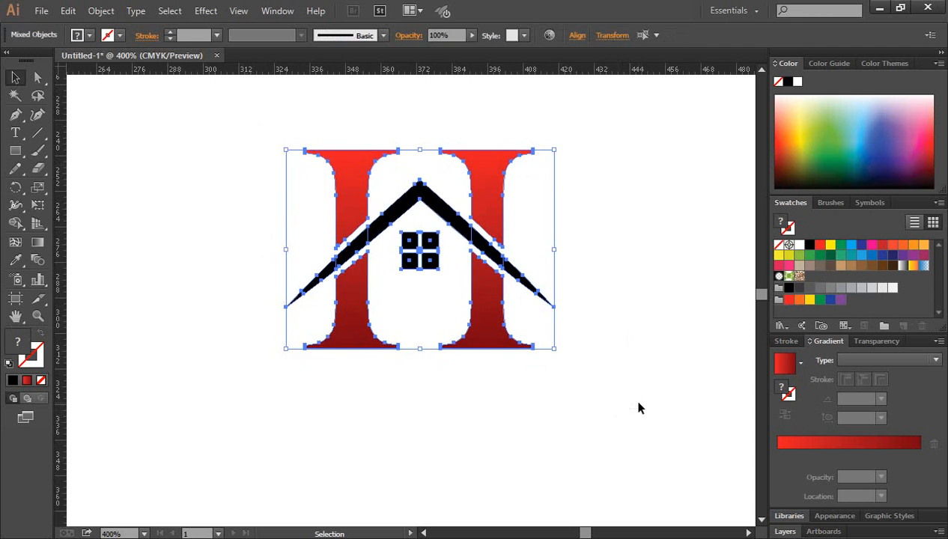
Step: Delete the existing house logo artwork and add the letter "H" as text in Baskerville Old Face
key("Delete")
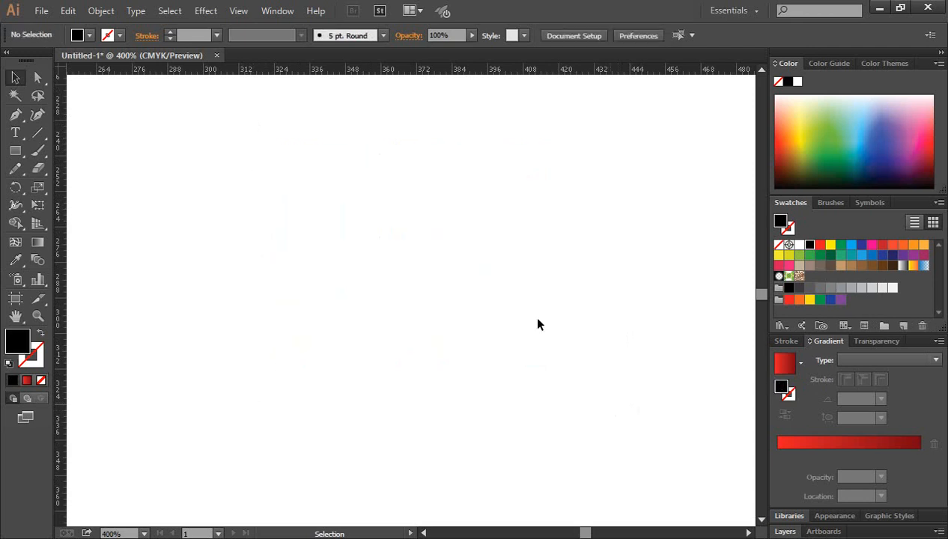
left_click(18, 137)
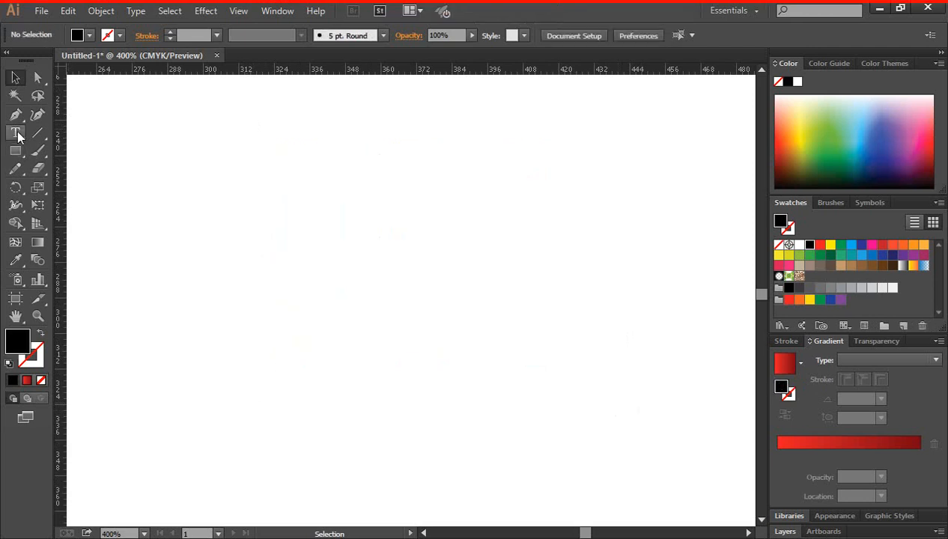
left_click_drag(18, 137, 68, 136)
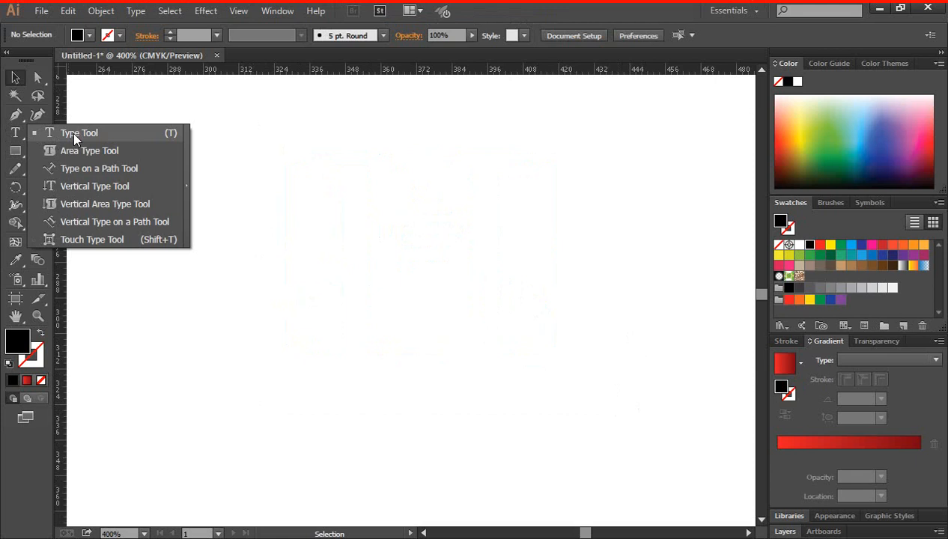
left_click(87, 133)
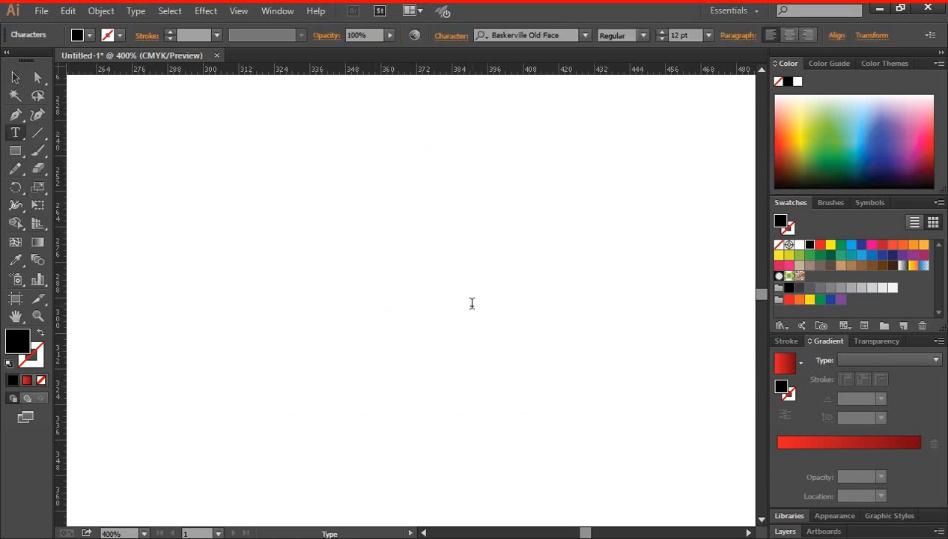
type("H")
left_click(15, 77)
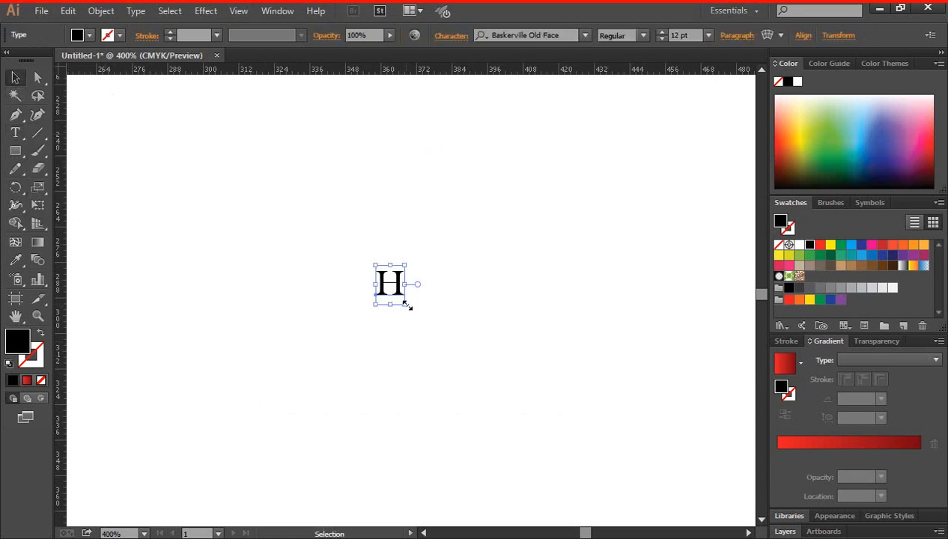
Step: Enlarge the letter H proportionally to about 87 pt and position it in the middle of the canvas
left_click_drag(406, 309, 565, 426)
left_click_drag(437, 278, 465, 269)
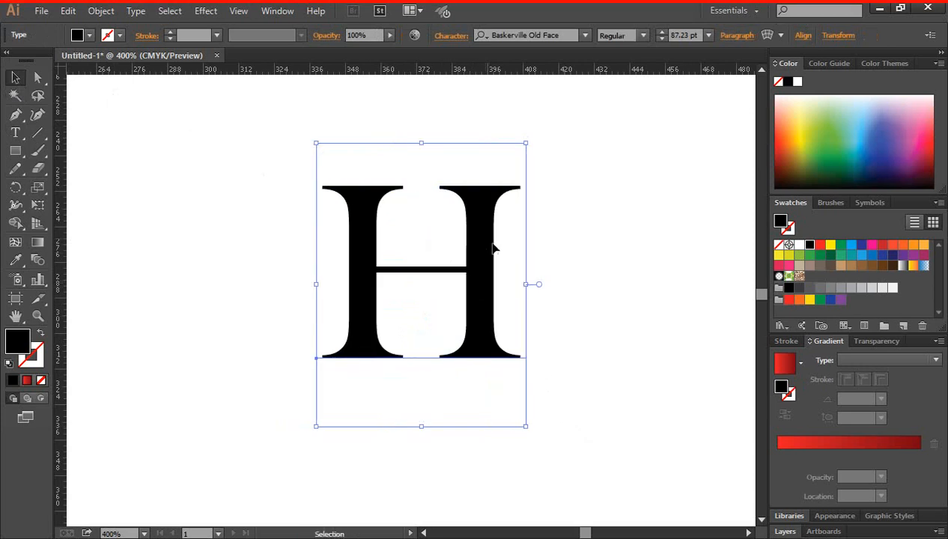
left_click(643, 35)
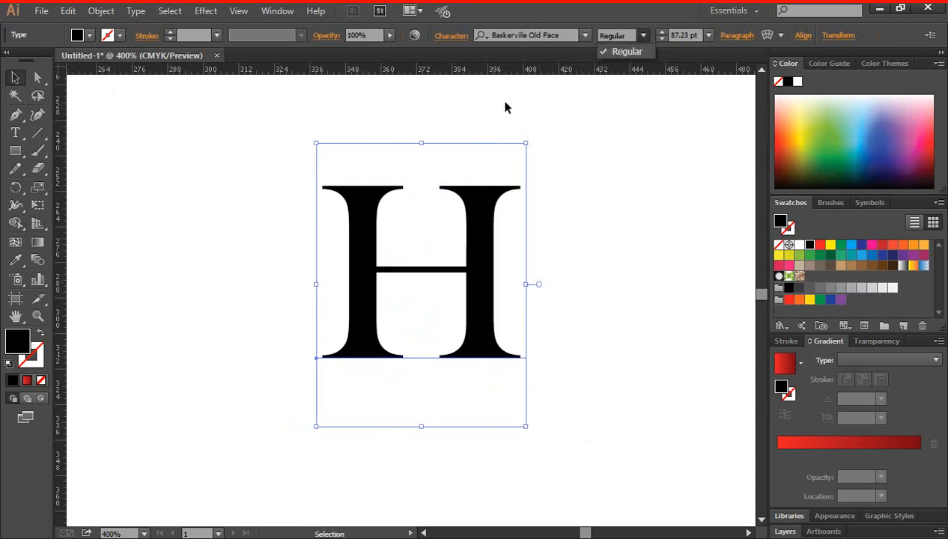
left_click(490, 136)
left_click(470, 256)
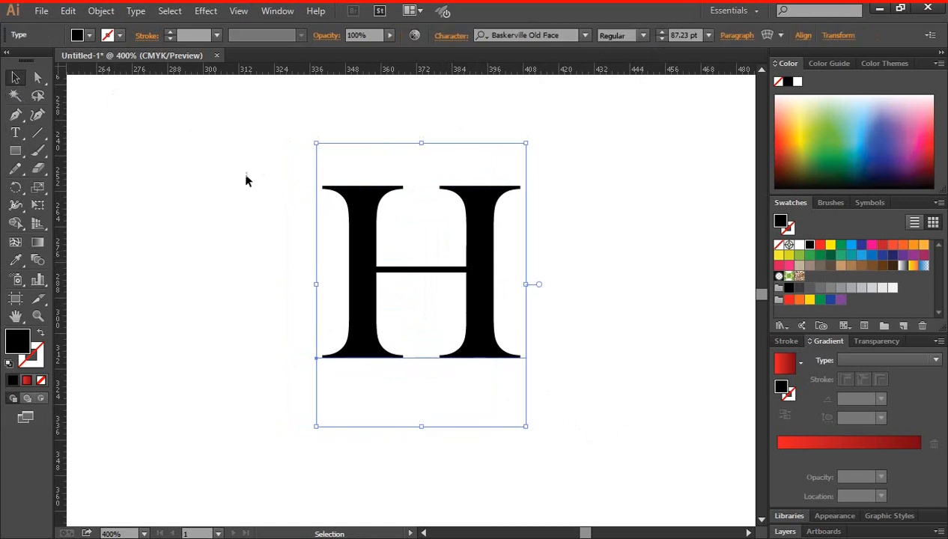
left_click_drag(354, 224, 347, 216)
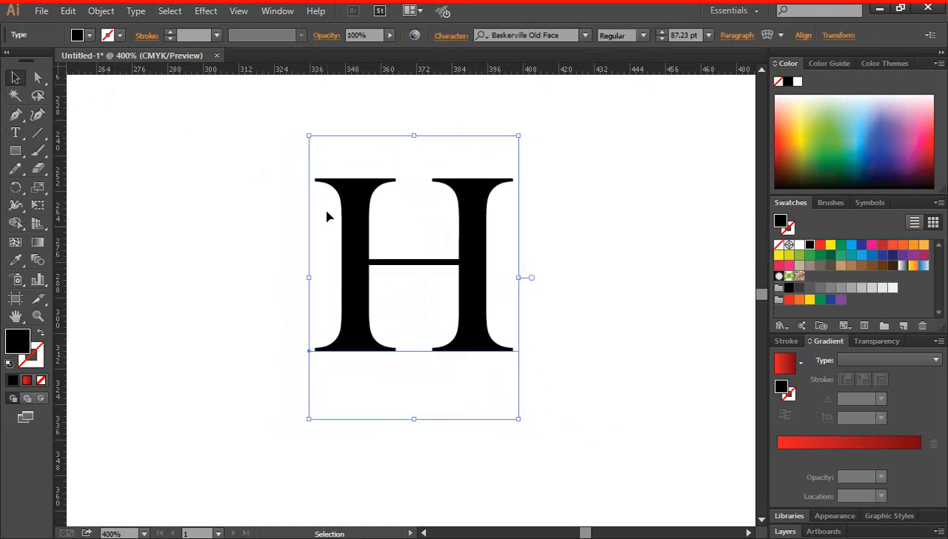
Step: Convert the letter H from live text to outlines
right_click(356, 197)
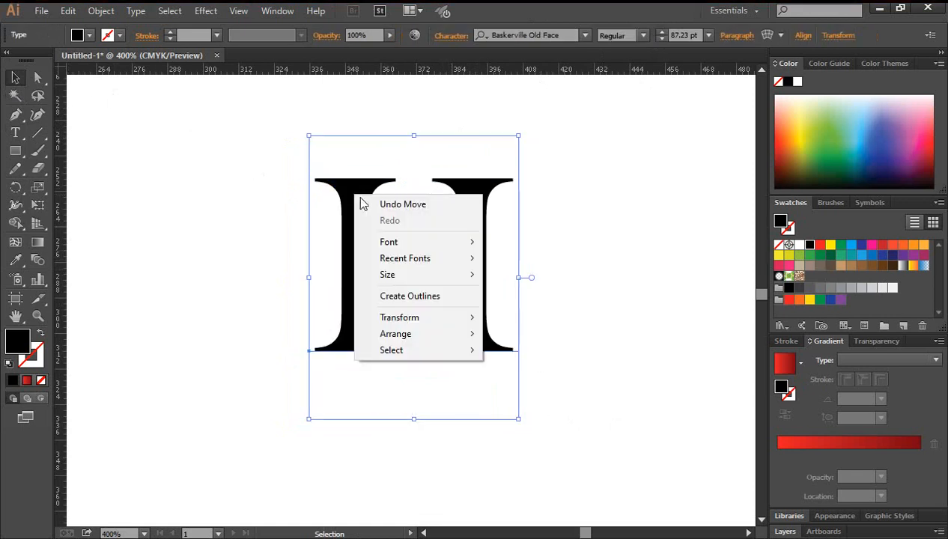
left_click(431, 298)
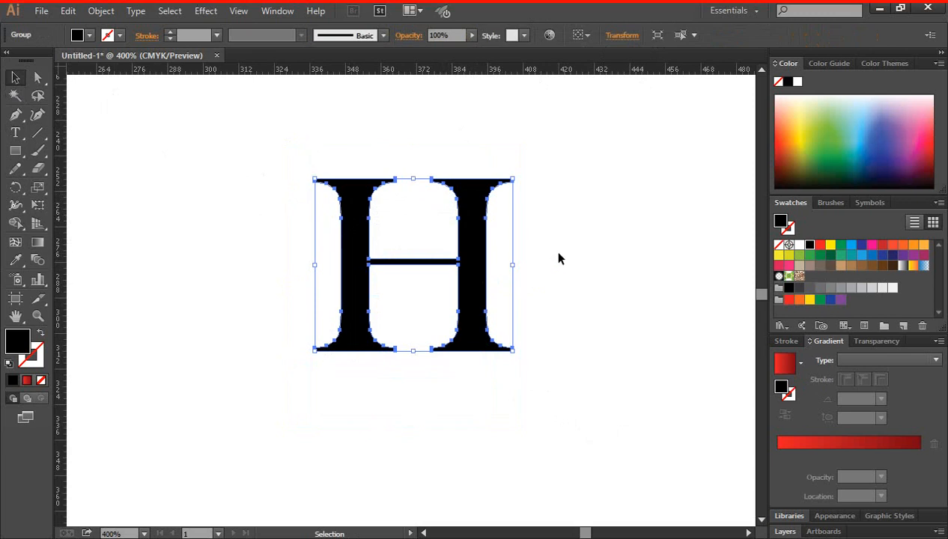
left_click(553, 250)
Step: Delete the thin crossbar of the outlined H, leaving only its two vertical stems
left_click(475, 238)
left_click(411, 265, "ctrl")
left_click_drag(403, 313, 413, 279)
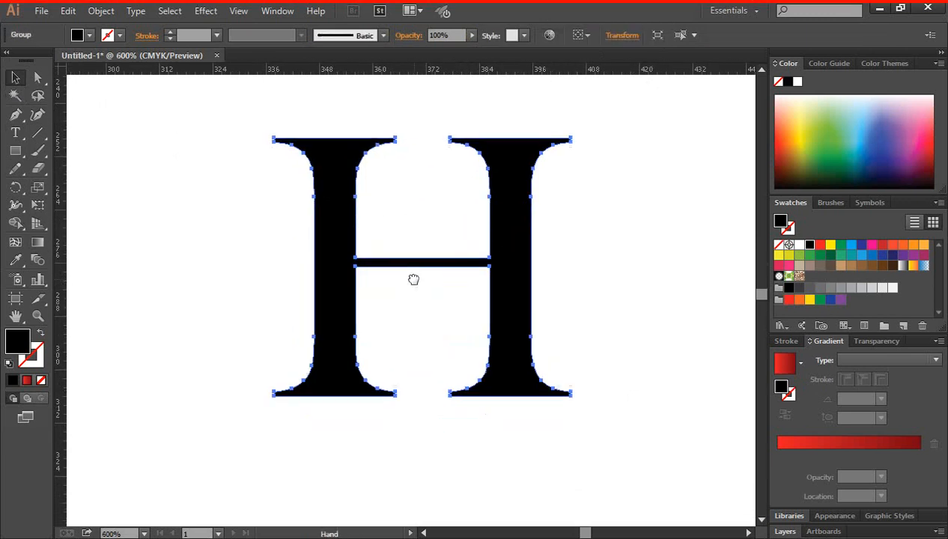
left_click(181, 215)
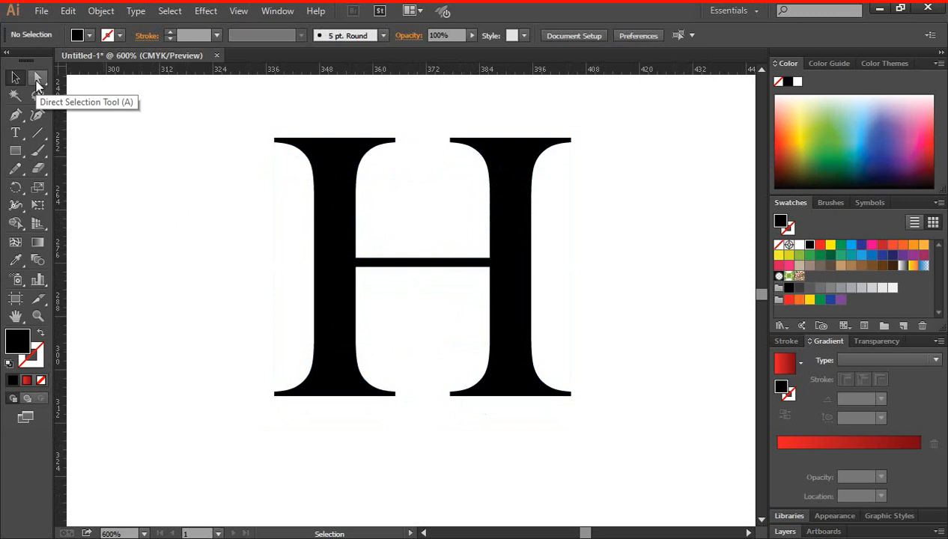
left_click(38, 77)
left_click_drag(405, 226, 433, 316)
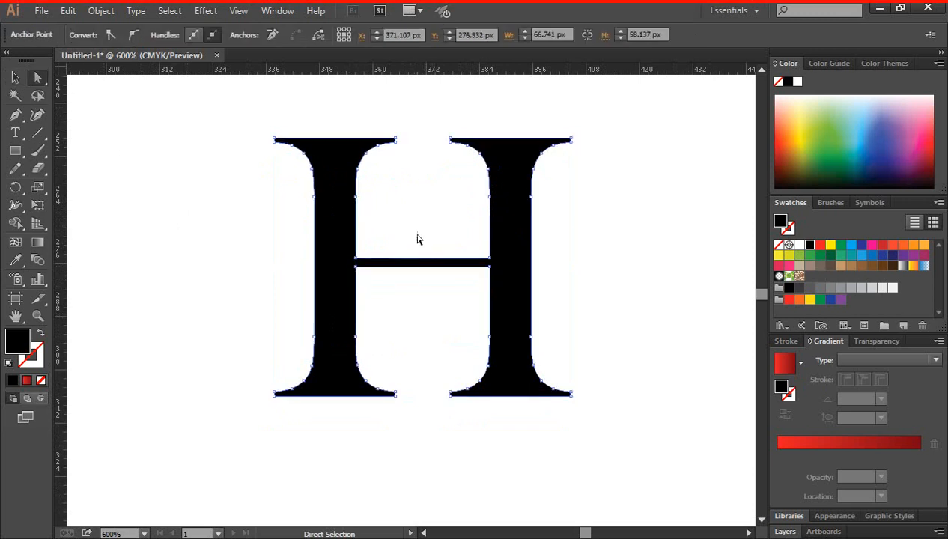
key("Delete")
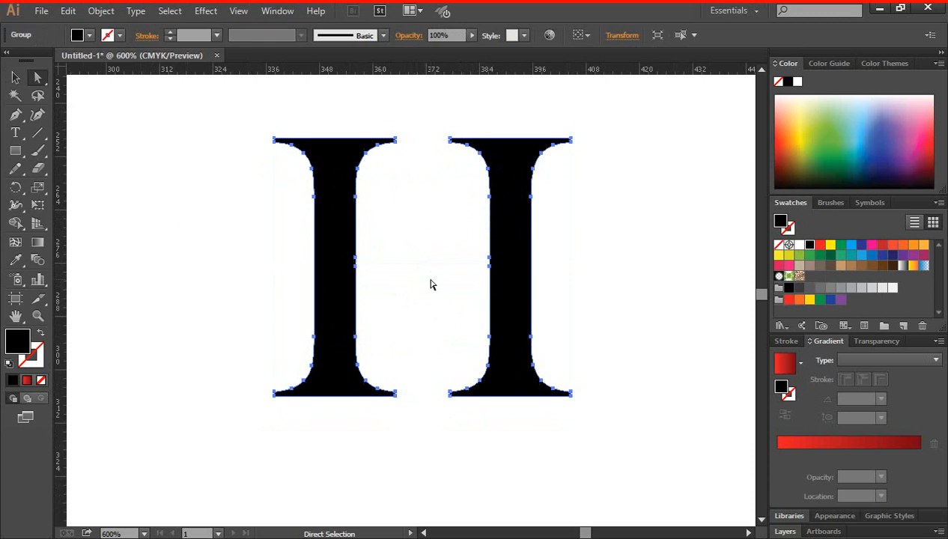
left_click(621, 273)
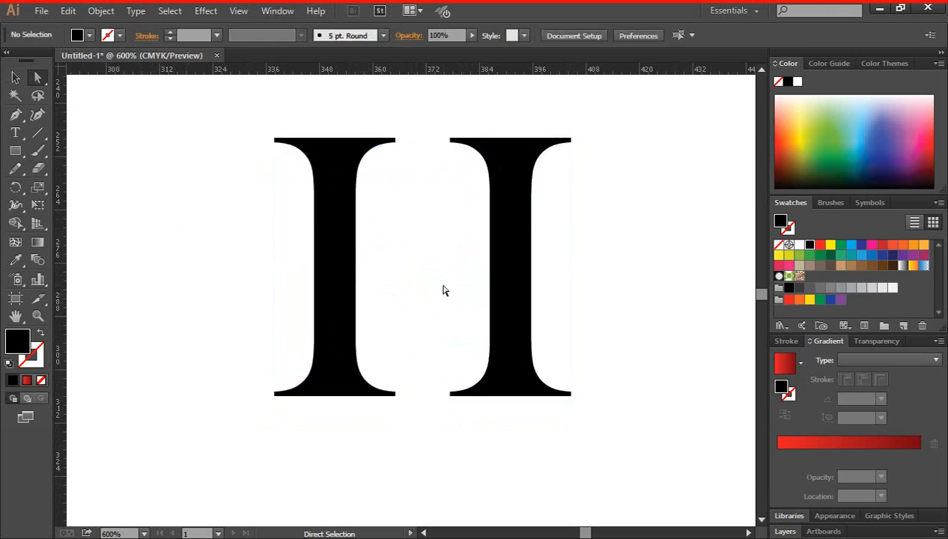
Step: Add a horizontal and a vertical guide through the centre of the two stems
scroll(442, 290, "up", 1)
left_click(15, 77)
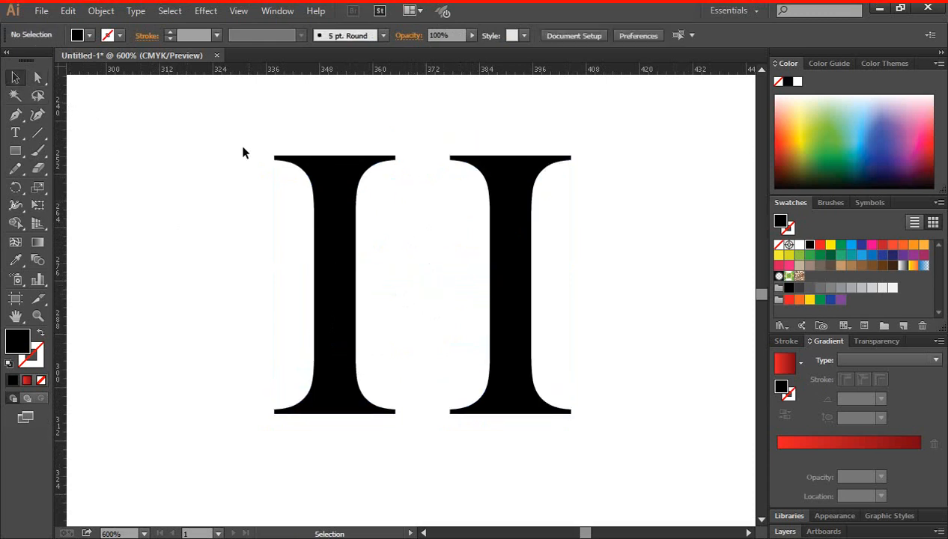
left_click_drag(244, 145, 567, 302)
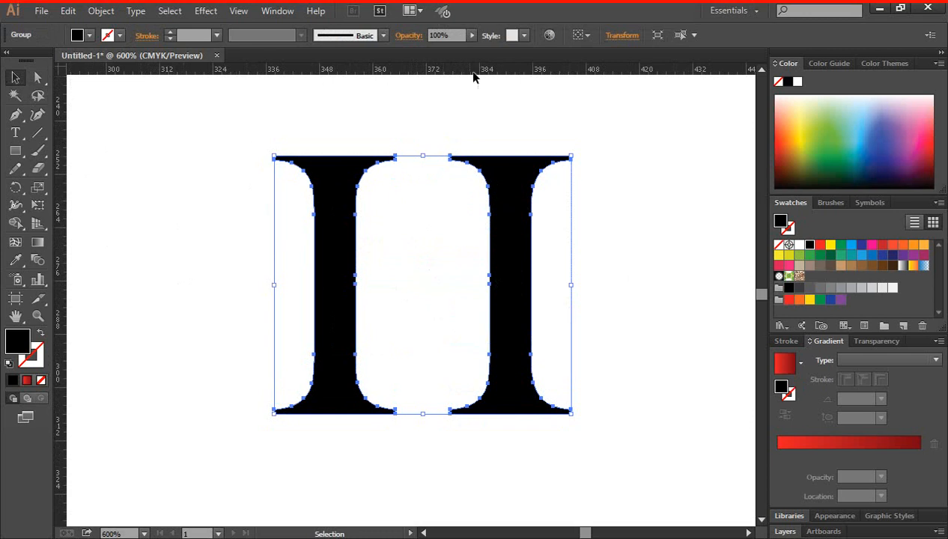
left_click_drag(463, 72, 571, 284)
left_click(512, 225)
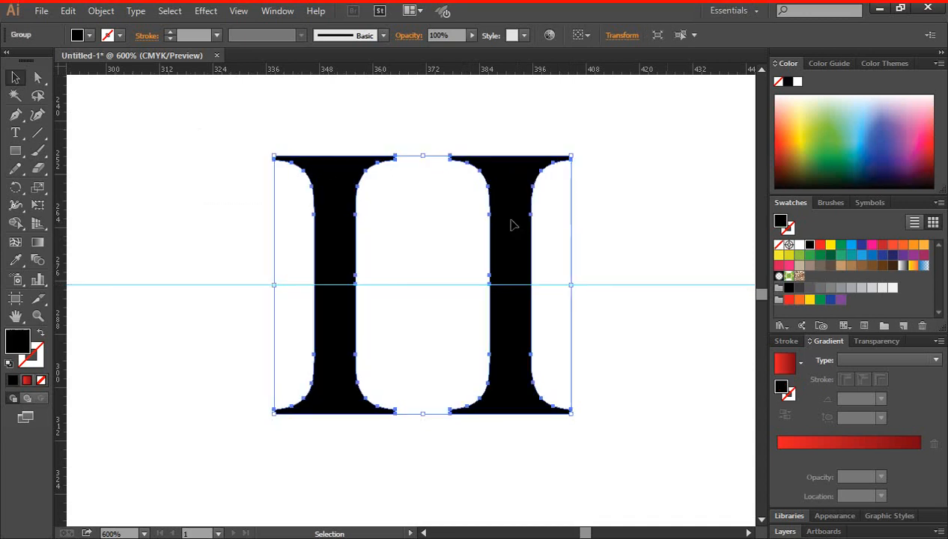
left_click_drag(59, 200, 423, 156)
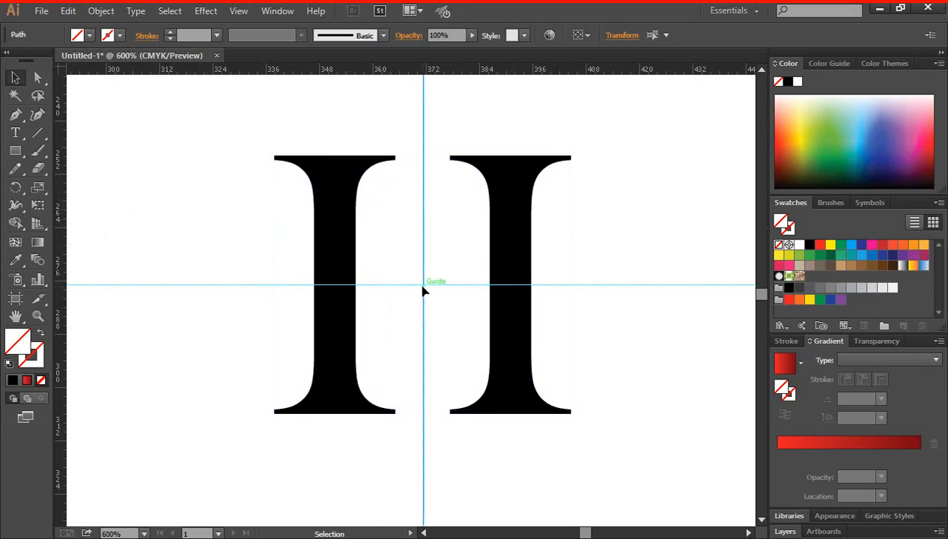
Step: Create a 3-sided polygon with a radius of 37.6505 px and place it over the two stems
scroll(594, 330, "down", 2)
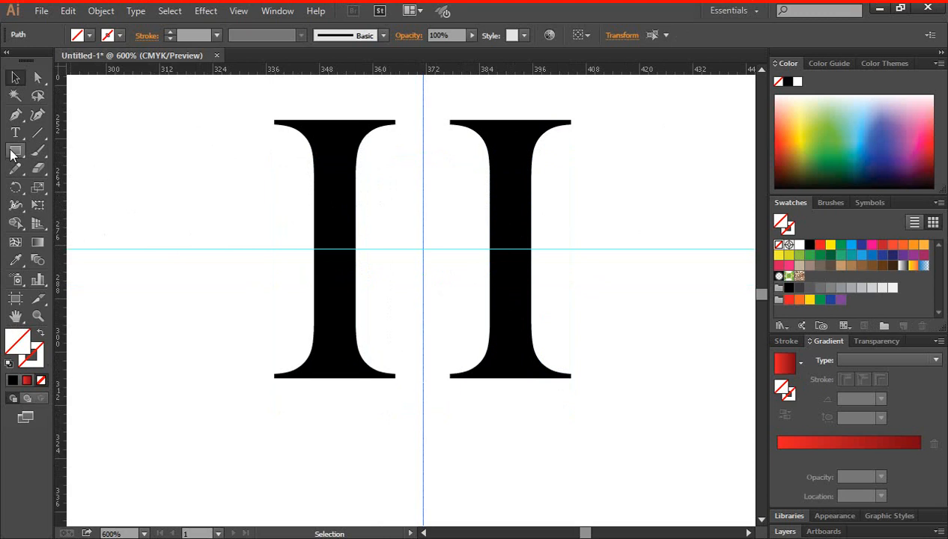
left_click_drag(22, 154, 85, 202)
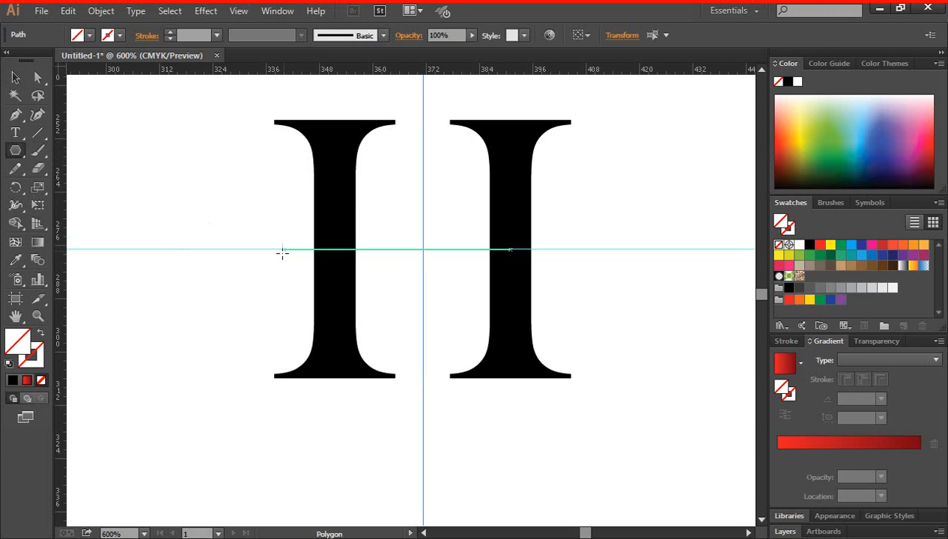
left_click(253, 218)
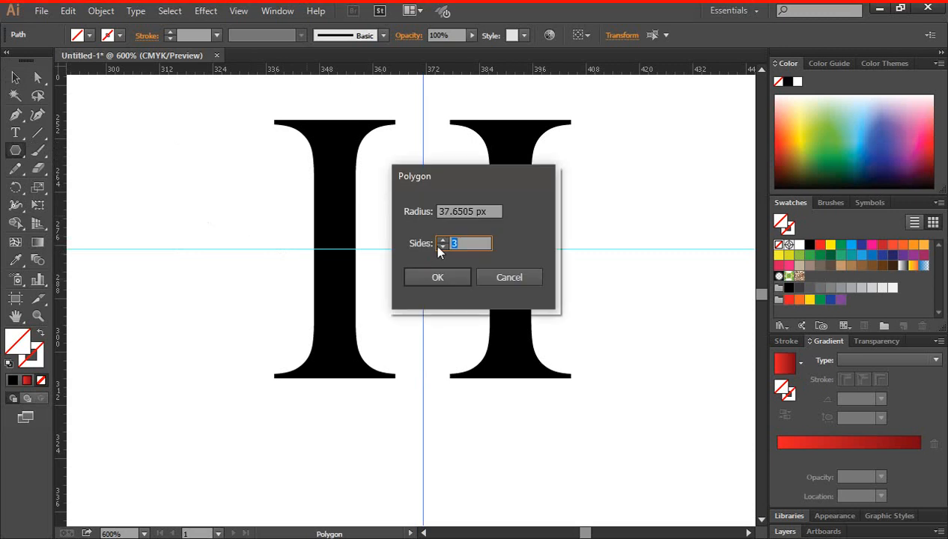
left_click_drag(471, 240, 429, 245)
left_click(443, 279)
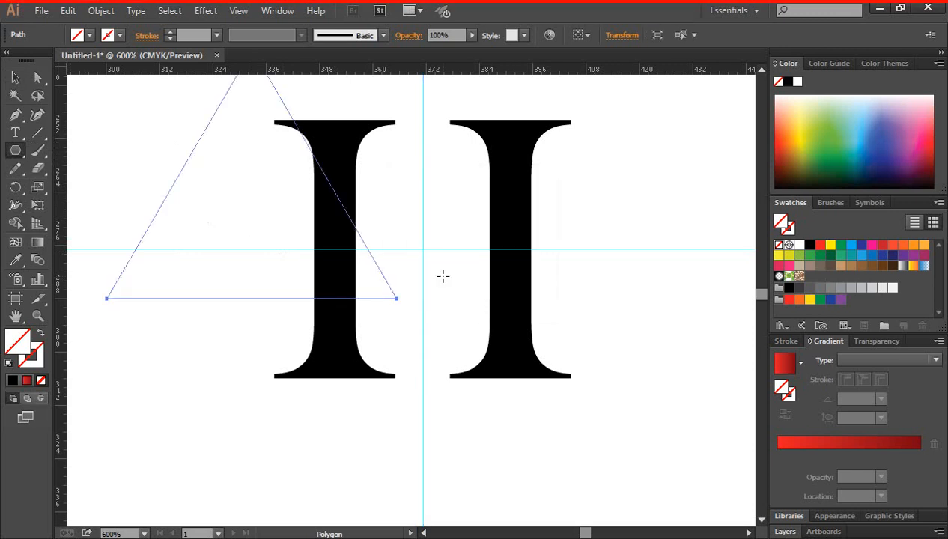
key("v")
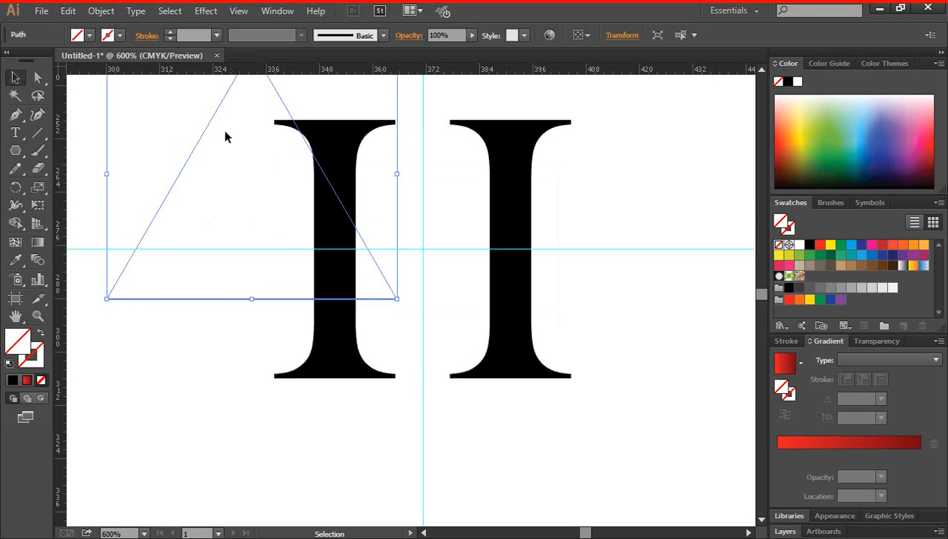
left_click_drag(207, 130, 364, 255)
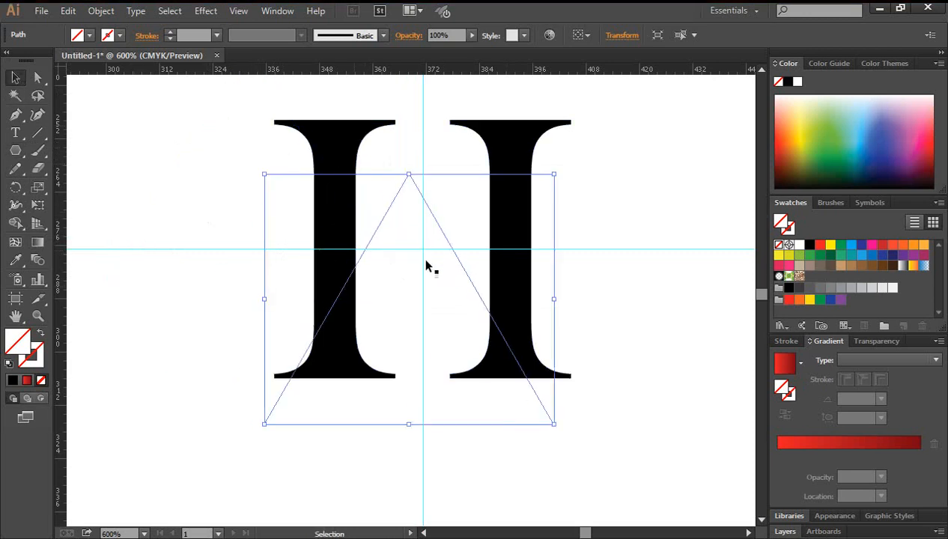
Step: Give the triangle a light blue 1 pt stroke and no fill
left_click(851, 244)
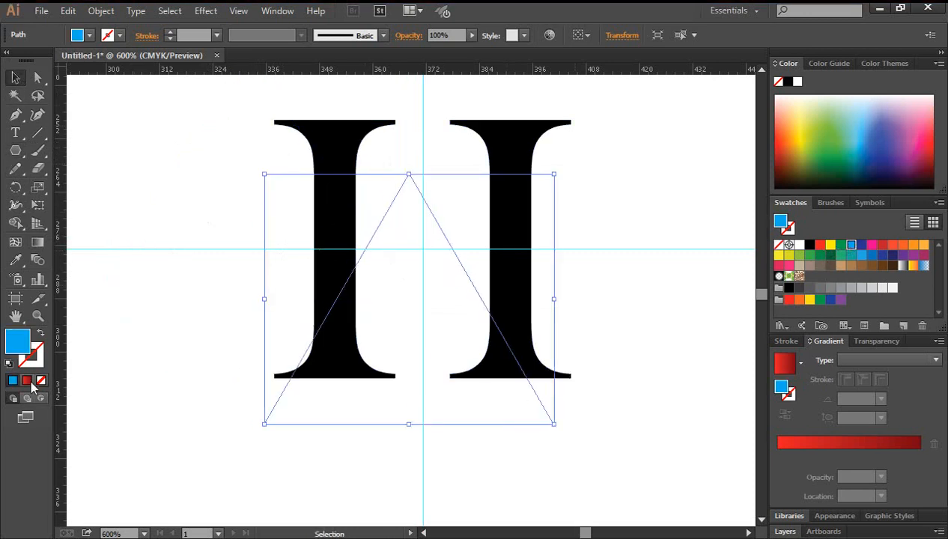
left_click(41, 332)
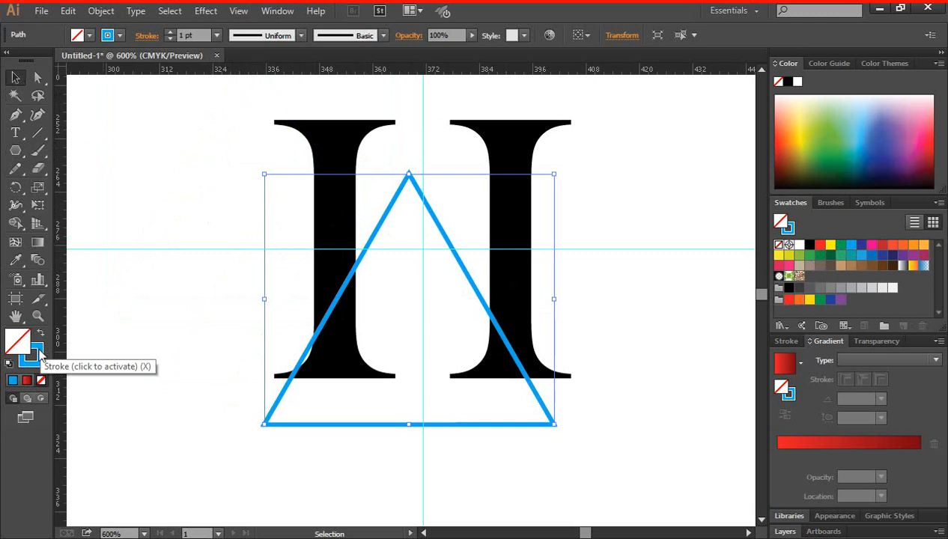
left_click(37, 353)
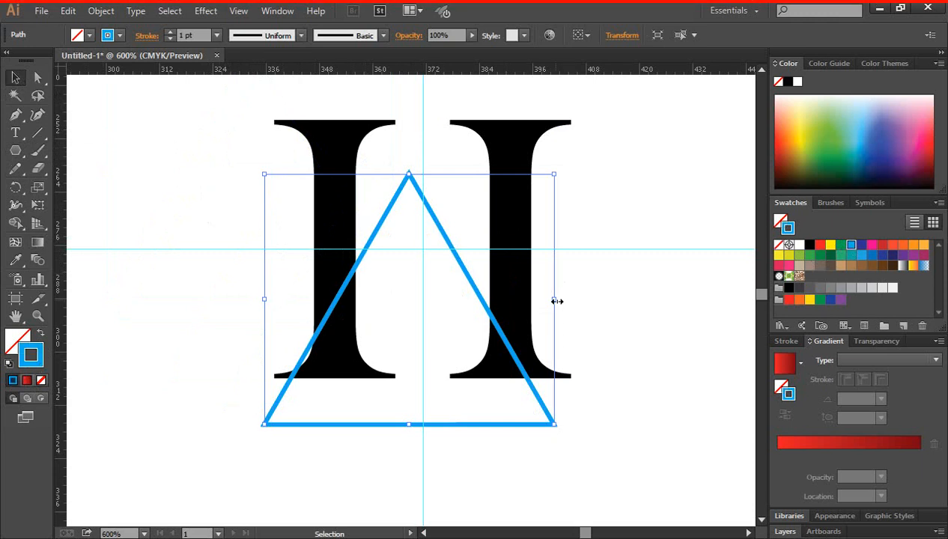
Step: Reshape the triangle into a low, wide roof slightly wider than the letter, and centre it on the crossing guides
left_click_drag(558, 300, 618, 290)
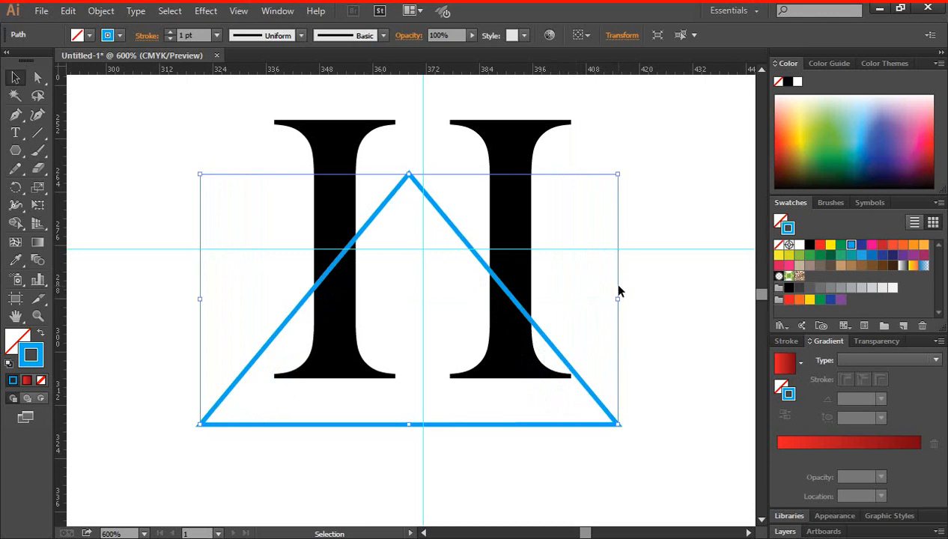
left_click_drag(620, 176, 594, 213)
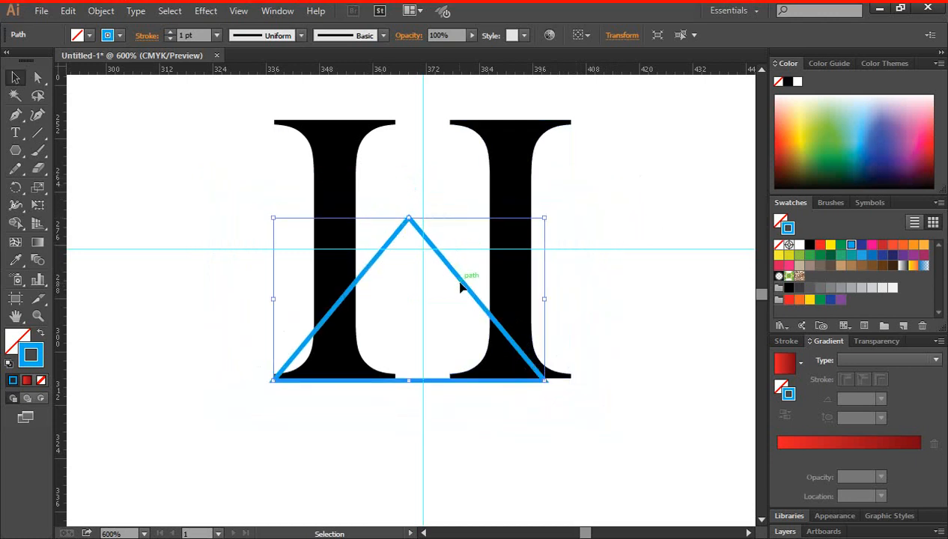
left_click_drag(462, 286, 479, 237)
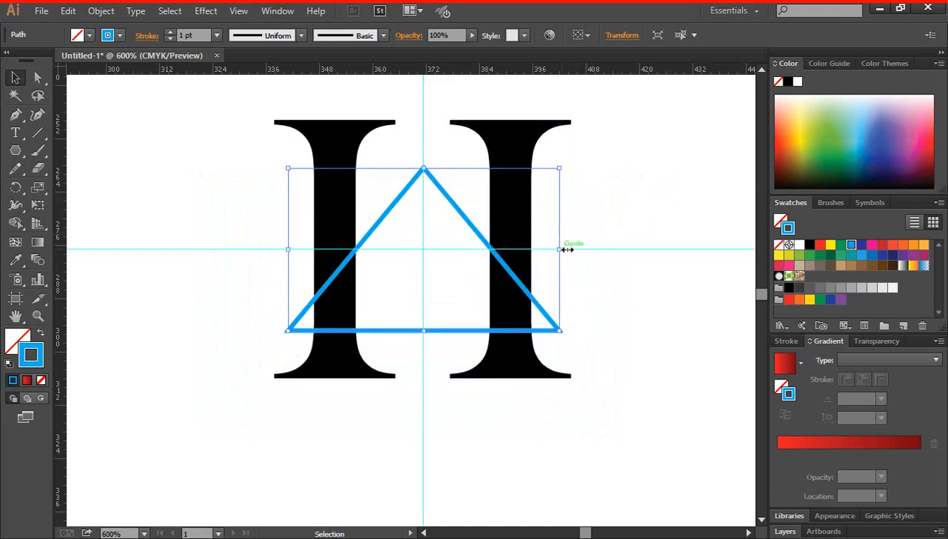
left_click_drag(560, 249, 595, 248)
left_click_drag(593, 171, 589, 187)
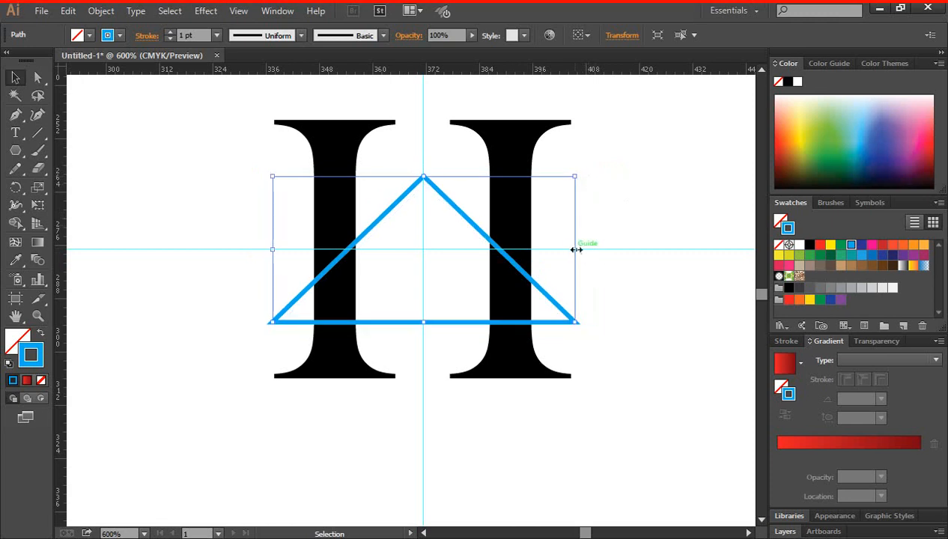
left_click_drag(574, 248, 579, 249)
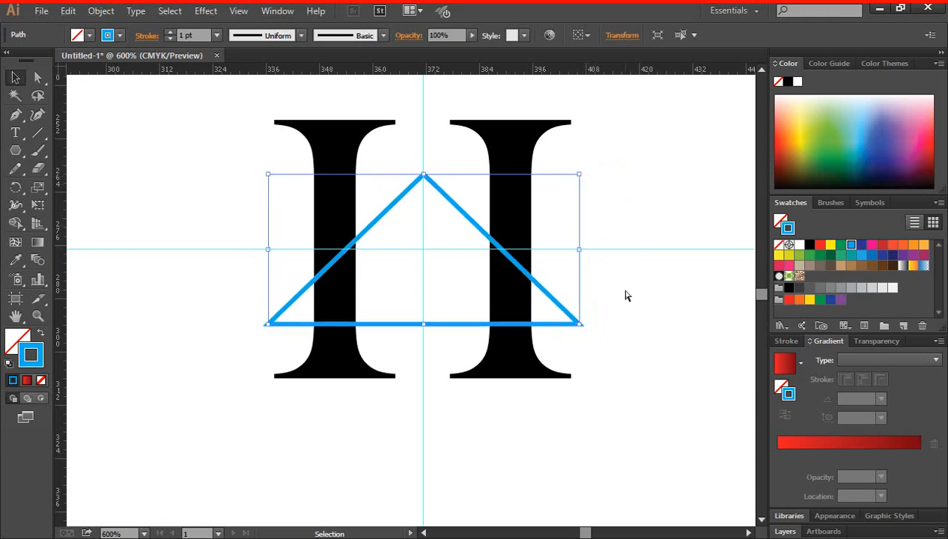
left_click(439, 220)
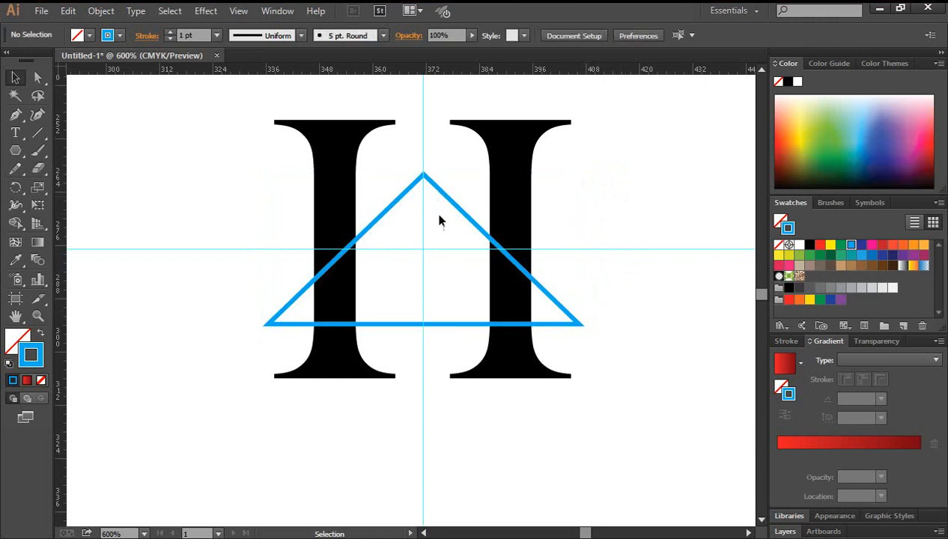
Step: Delete the triangle's base edge so that only the two sloping roof lines are left
left_click(39, 77)
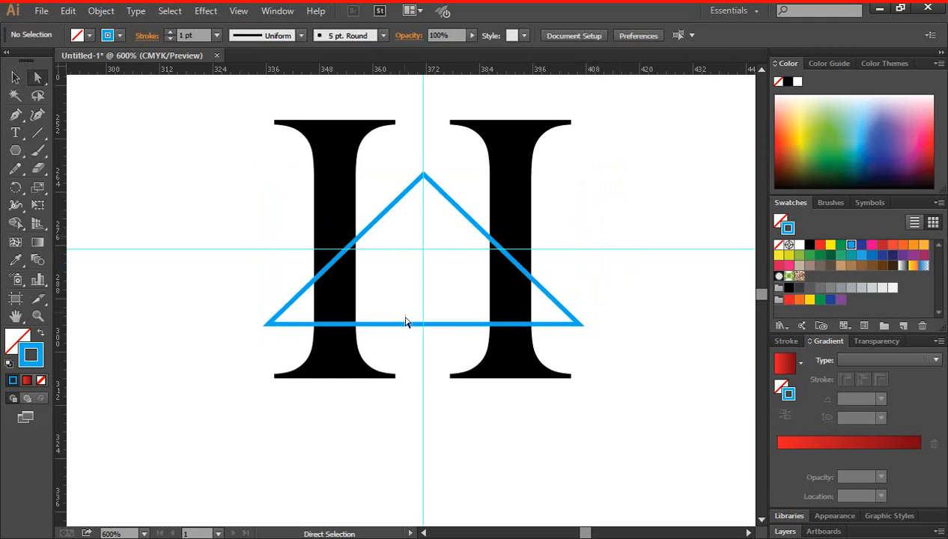
left_click(397, 325)
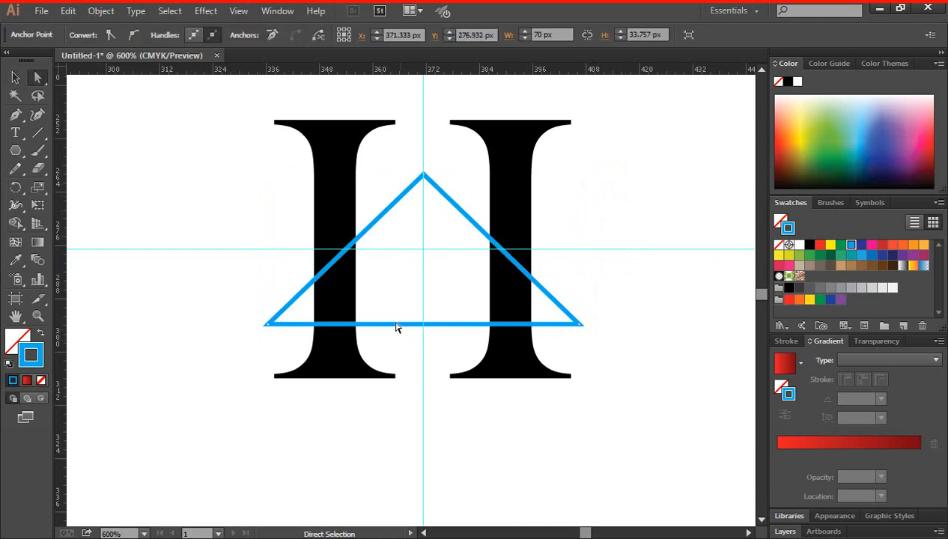
key("Delete")
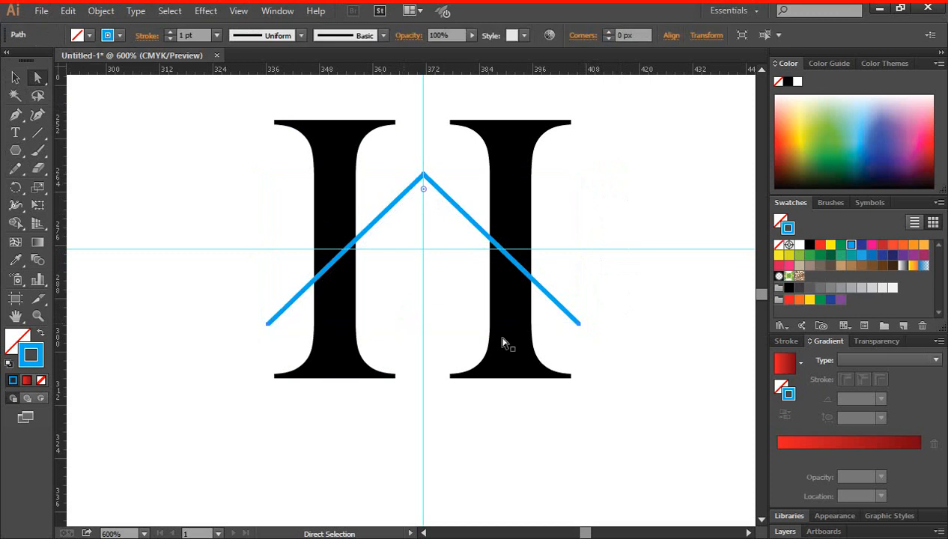
left_click(15, 77)
left_click(454, 389)
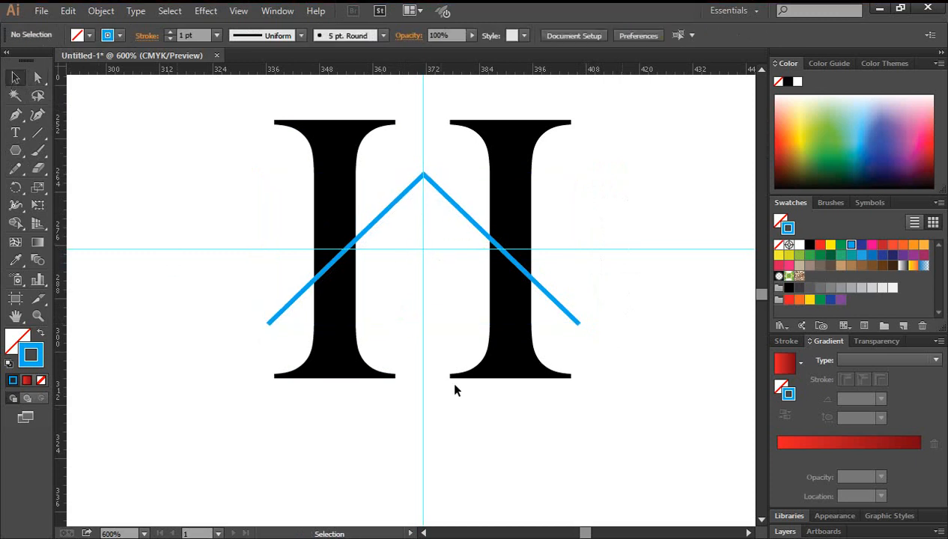
Step: Scale the roof line down slightly about its centre, and widen it symmetrically until its ends extend just past the letter's serifs
left_click(395, 296, "ctrl")
left_click(469, 168)
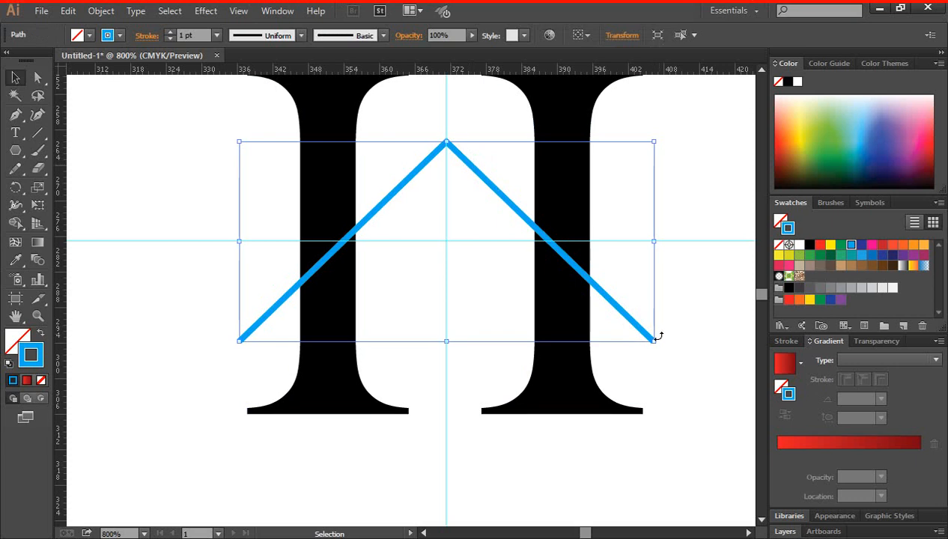
left_click_drag(654, 338, 636, 332)
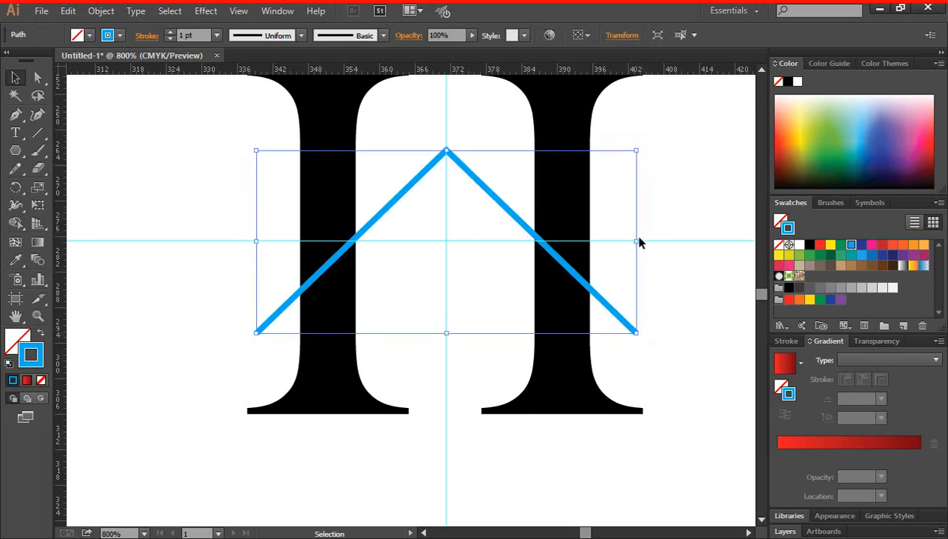
left_click_drag(637, 242, 658, 242)
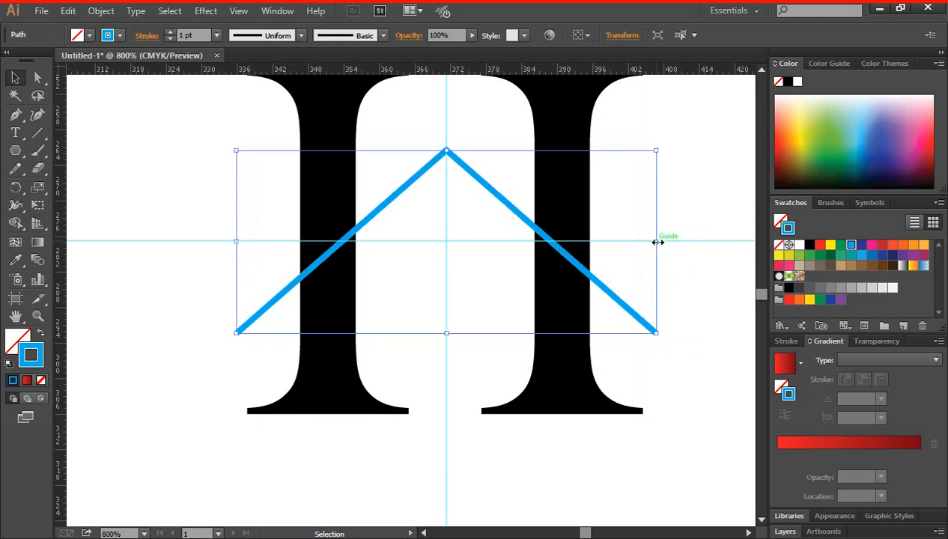
left_click(700, 306)
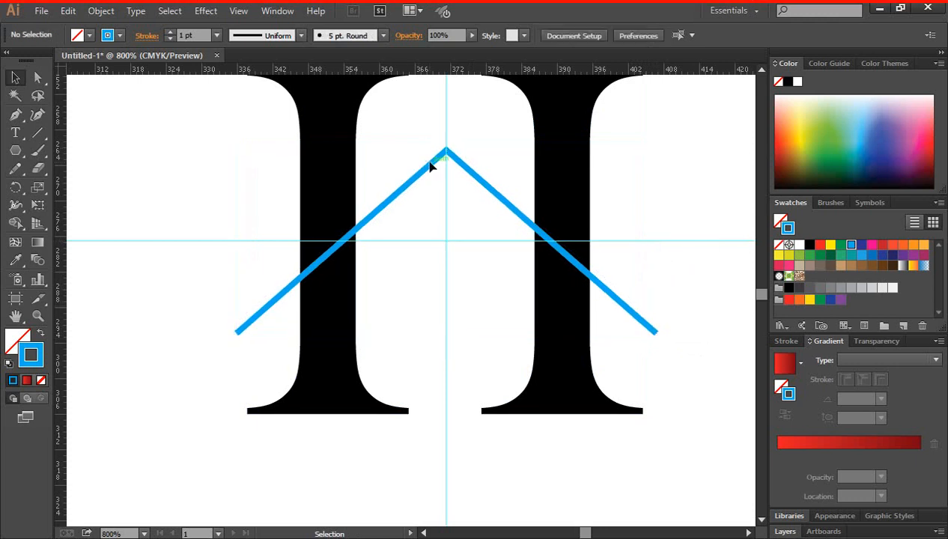
Step: Set the roof line's stroke to 3 pt and apply the width profile that is thick in the middle and pointed at both ends
left_click(432, 162)
left_click(169, 32)
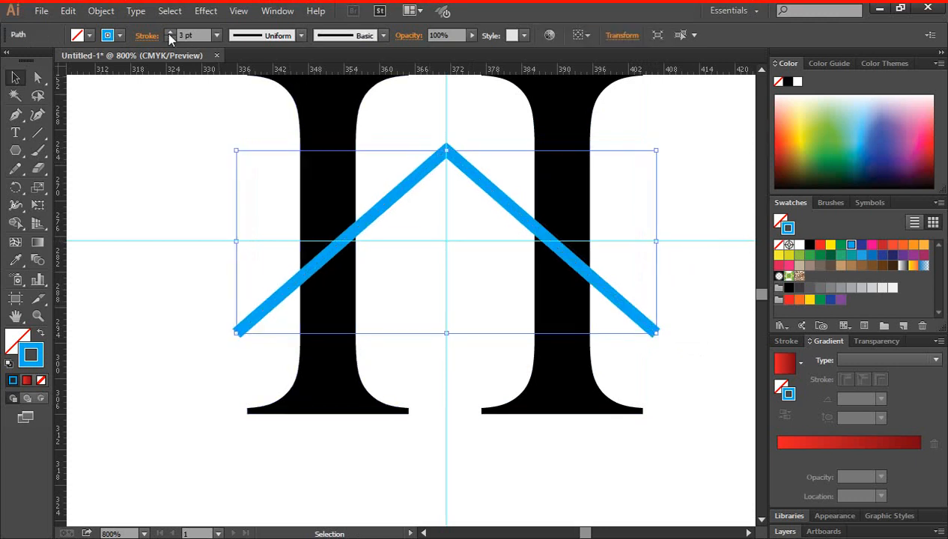
left_click(169, 32)
left_click(301, 36)
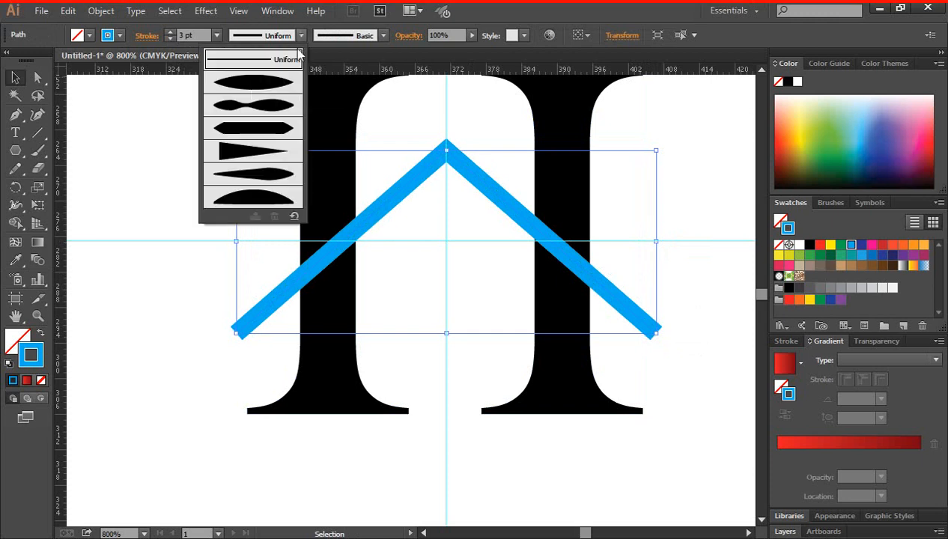
left_click(262, 91)
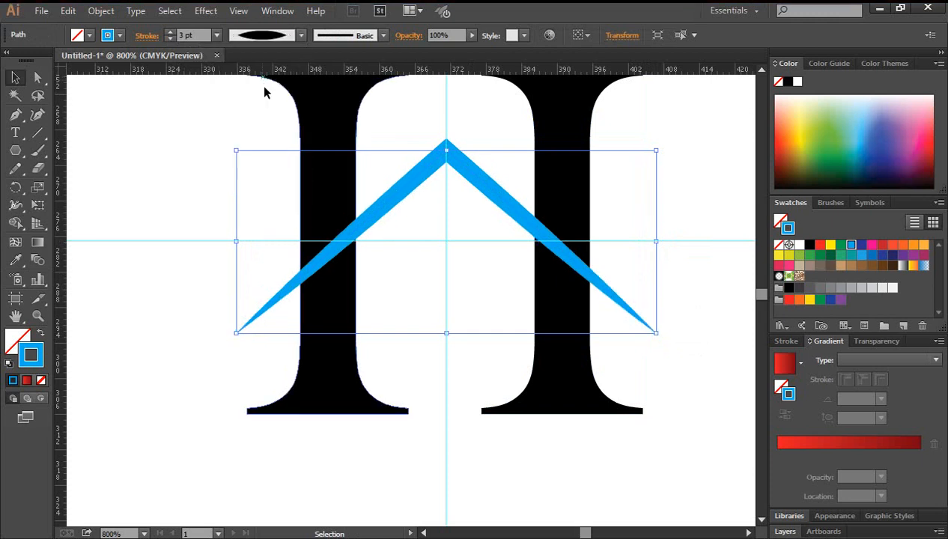
left_click(196, 193)
Step: Increase the tapered roof line's stroke weight to 4 pt
key("ctrl+minus")
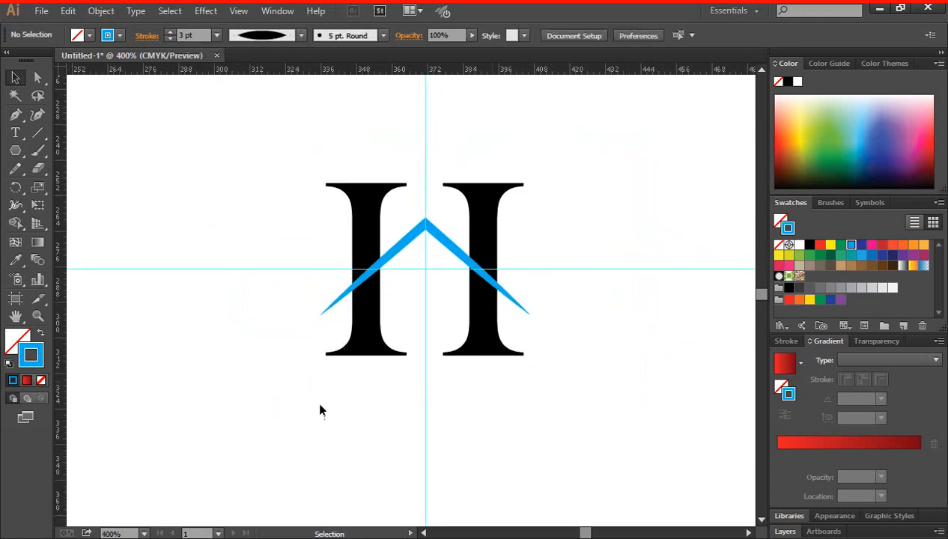
left_click(416, 277, "ctrl")
left_click(445, 238)
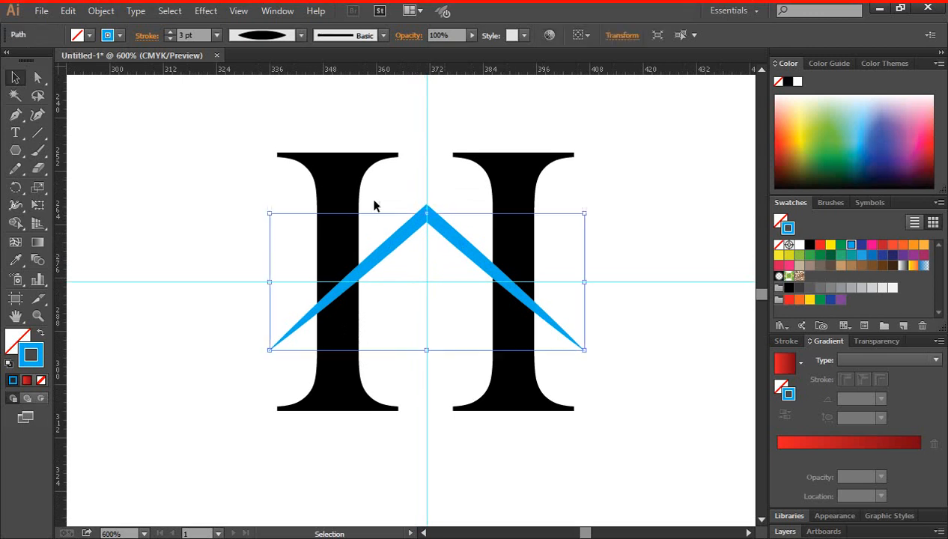
left_click(184, 198)
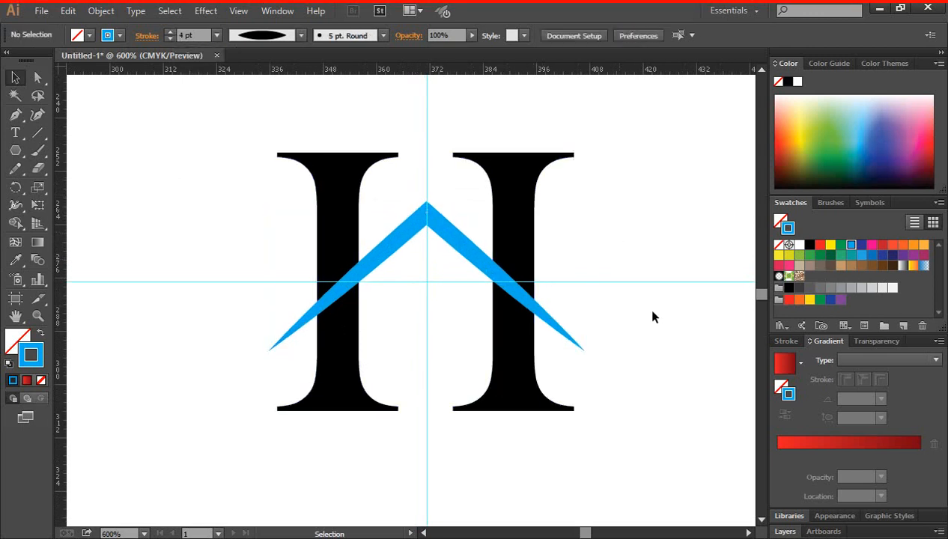
left_click(449, 229)
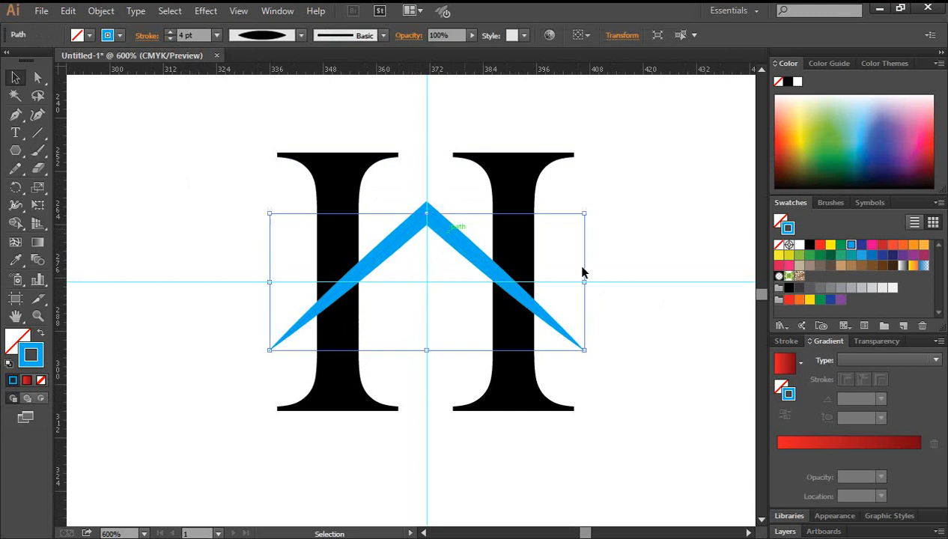
left_click(633, 255)
Step: Expand the appearance of the tapered roof stroke into a filled shape
scroll(634, 250, "down", 1)
left_click(447, 218)
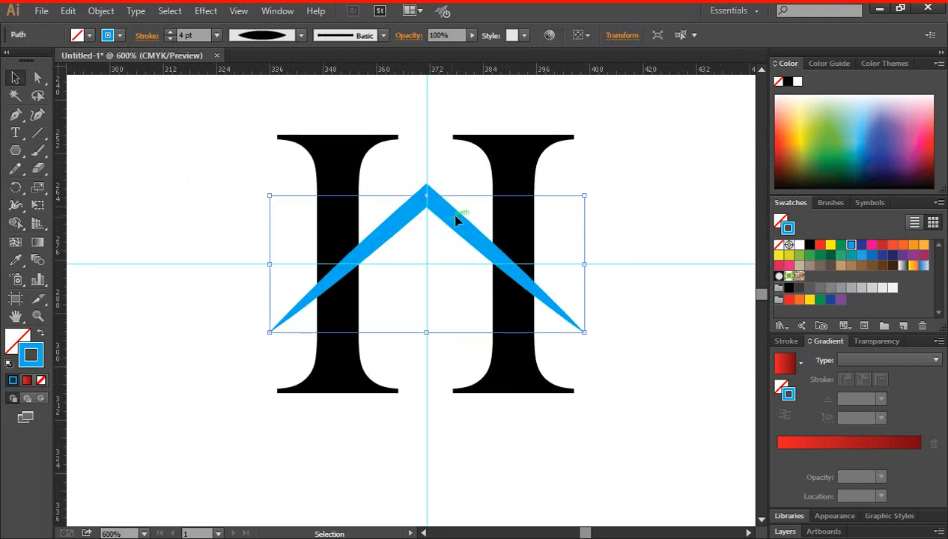
left_click(100, 11)
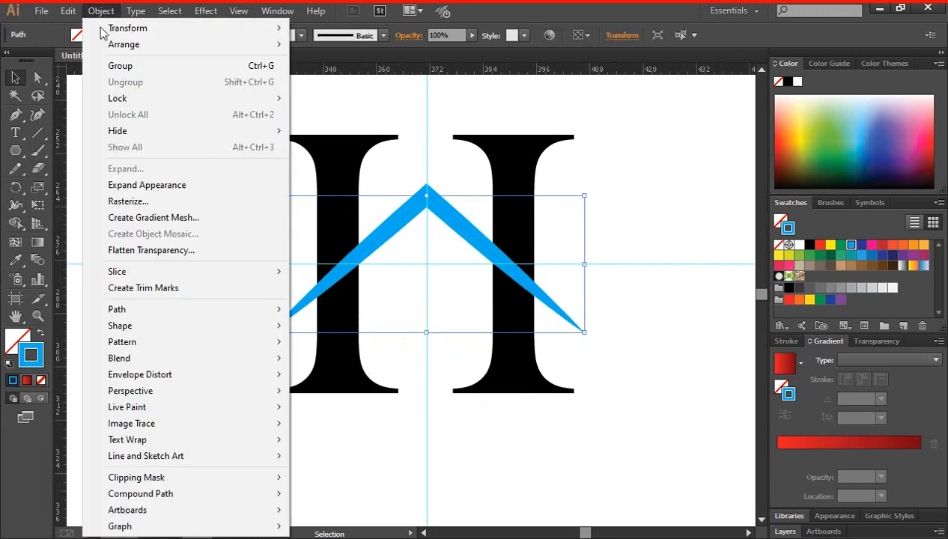
left_click(180, 188)
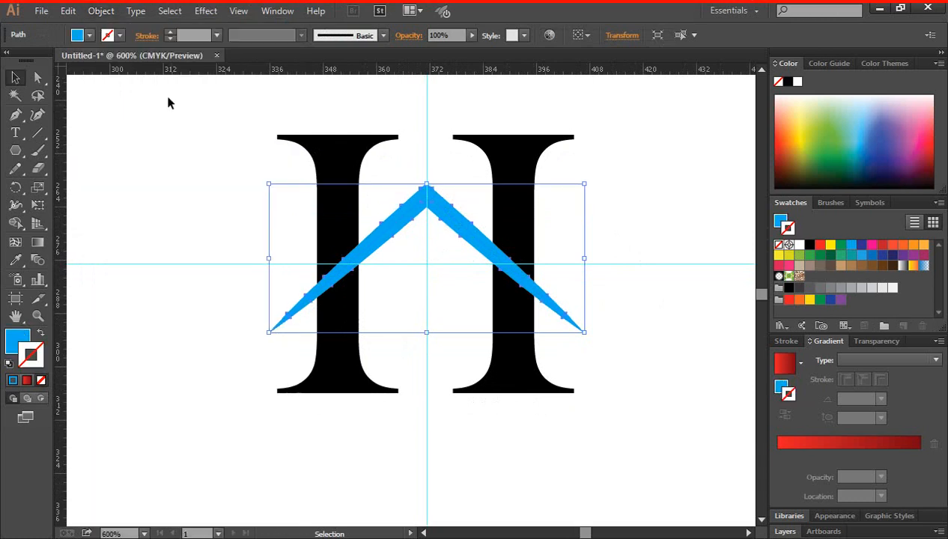
Step: Merge the roof's two overlapping halves at the peak into one shape with the Shape Builder tool
left_click(408, 240, "ctrl")
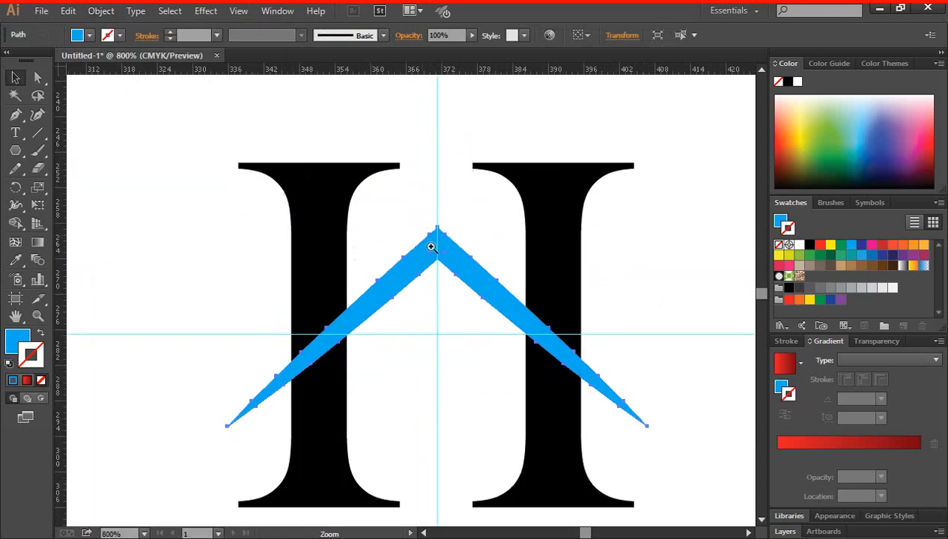
left_click(431, 272, "ctrl")
left_click(420, 302, "ctrl")
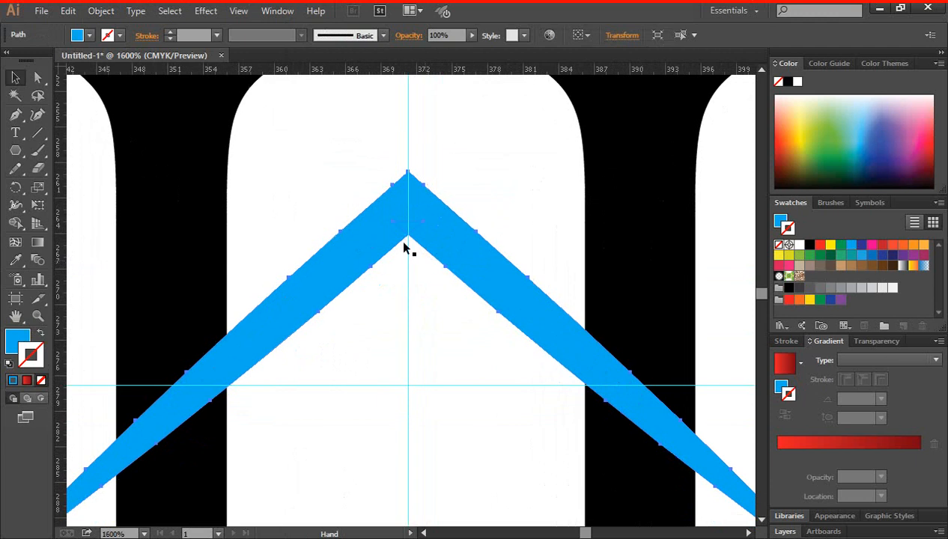
left_click(16, 224)
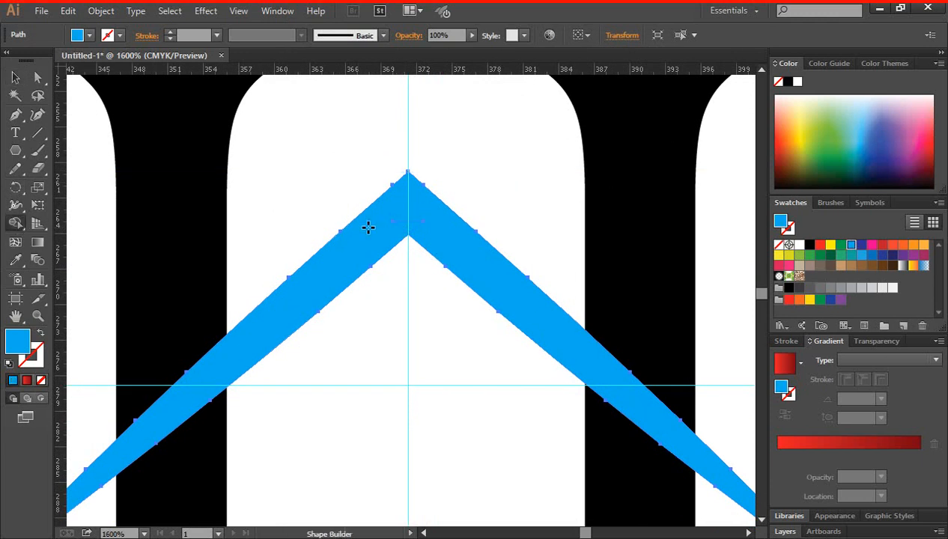
mouse_move(385, 226)
left_mouse_down()
mouse_move(411, 222)
mouse_move(446, 238)
left_mouse_up()
key("v")
key("ctrl+shift+a")
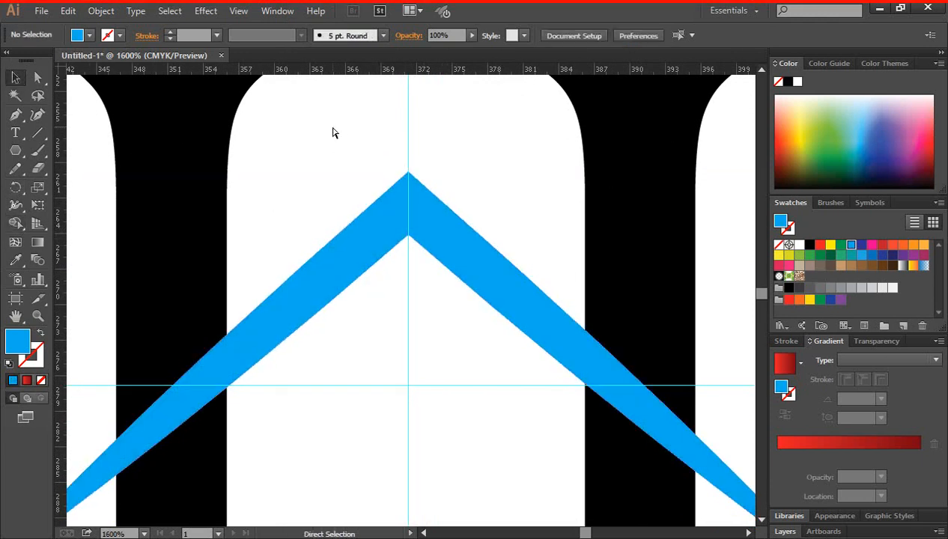
Step: Create an outward offset path around the merged roof shape with miter joins, checking it in the preview
key("ctrl+minus")
key("ctrl+minus")
key("ctrl+minus")
scroll(426, 269, "down", 2)
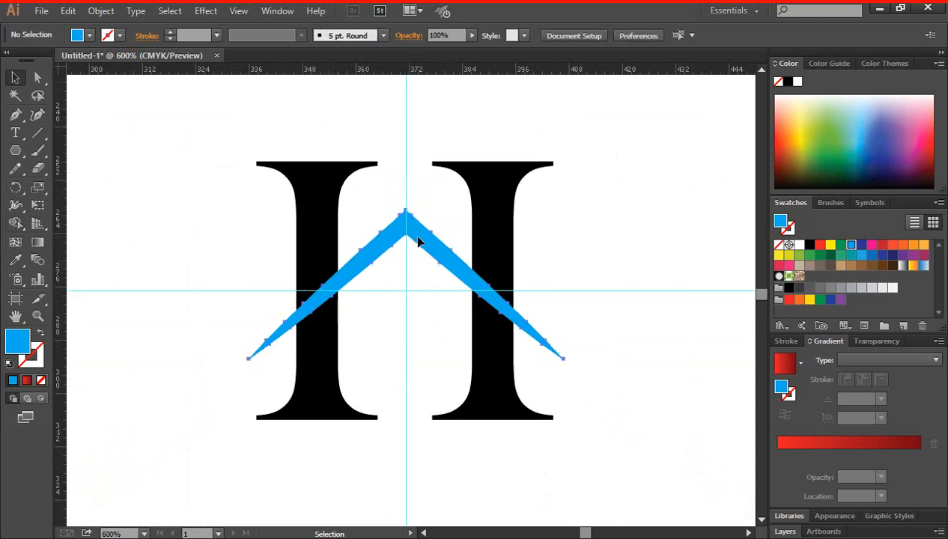
left_click(417, 242)
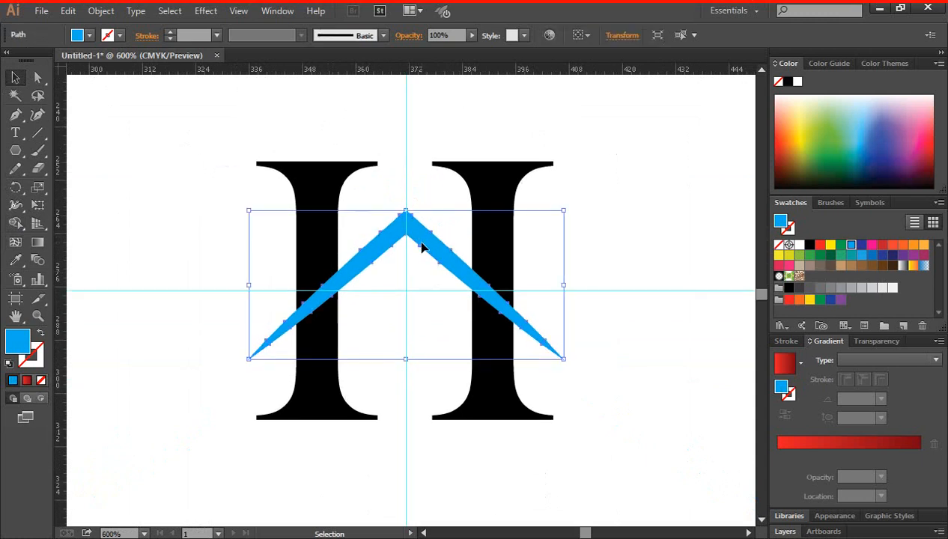
left_click(101, 11)
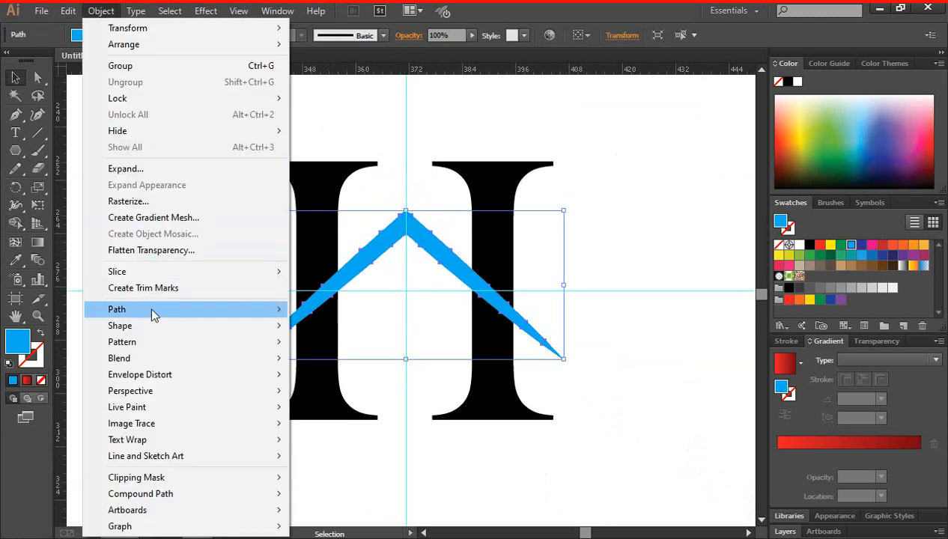
mouse_move(149, 308)
left_click(330, 363)
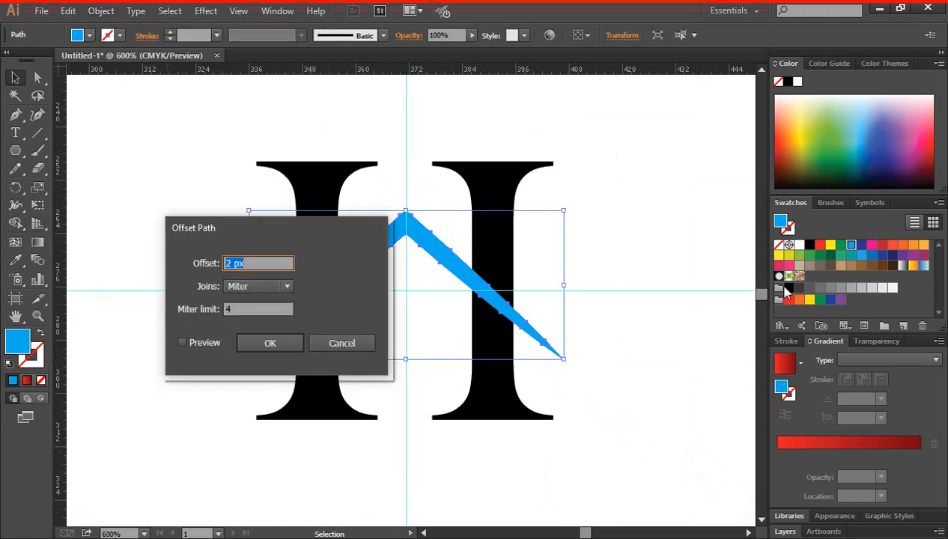
left_click_drag(322, 232, 699, 211)
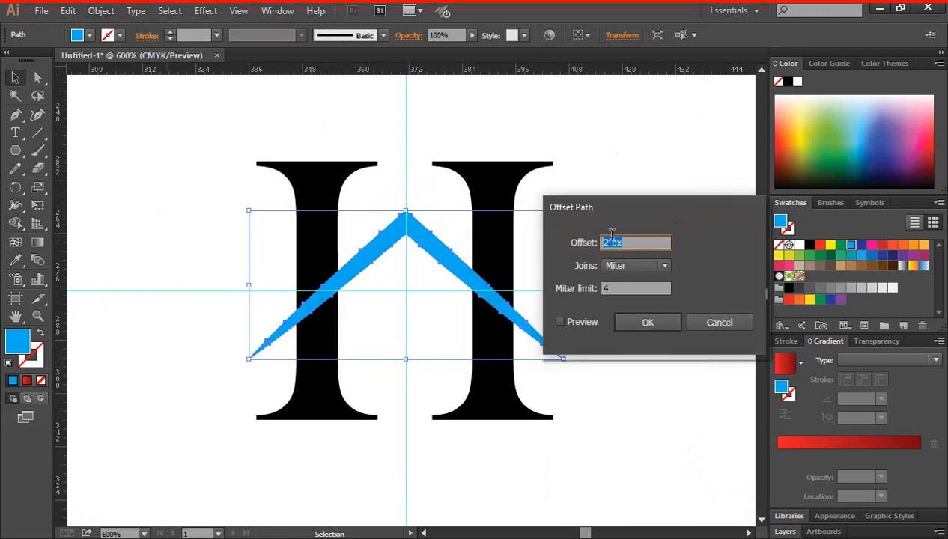
left_click_drag(611, 242, 582, 248)
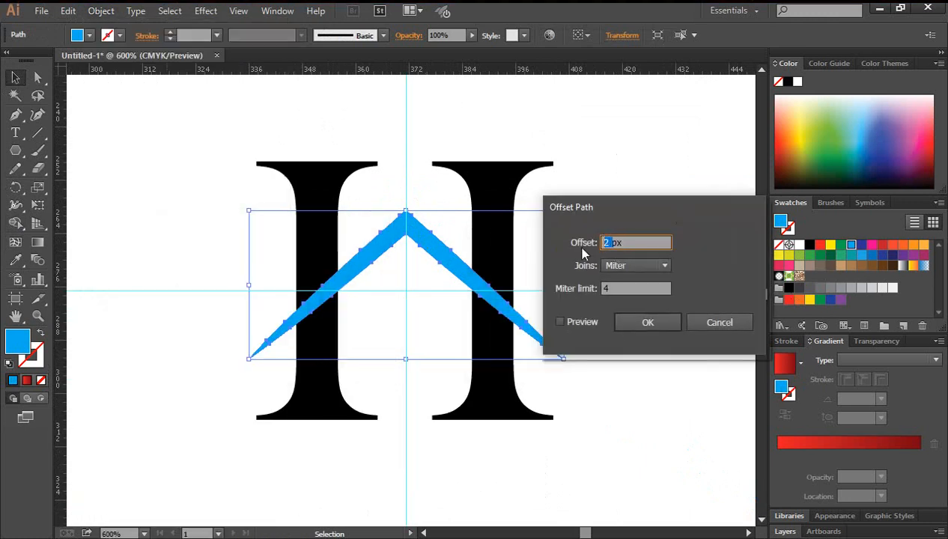
left_click(559, 321)
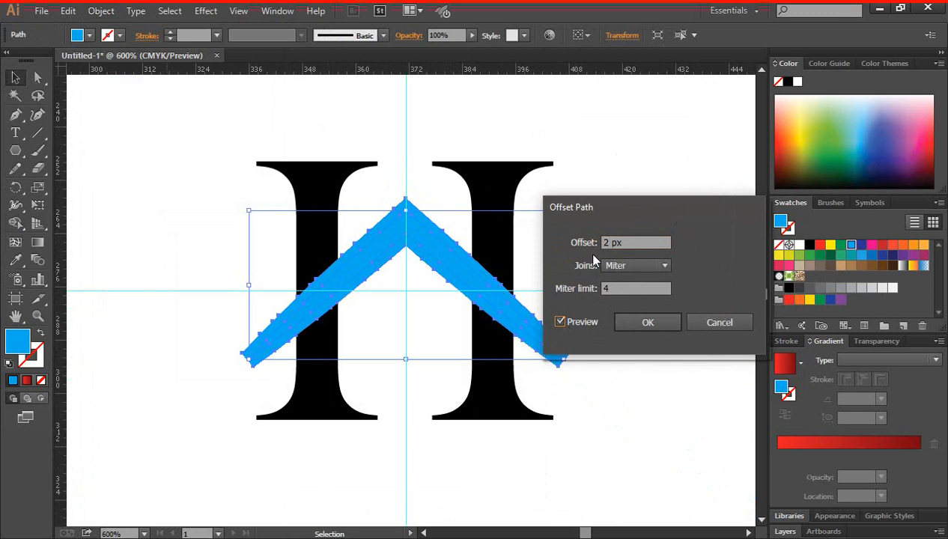
left_click_drag(611, 241, 579, 259)
type("1")
key("Up")
left_click(640, 327)
Step: Select the H, roof and offset outline and remove the offset band above the roof, including its overlaps with both stems, using Shape Builder
left_click(238, 135)
left_click_drag(627, 399, 645, 443)
left_click(428, 307, "ctrl")
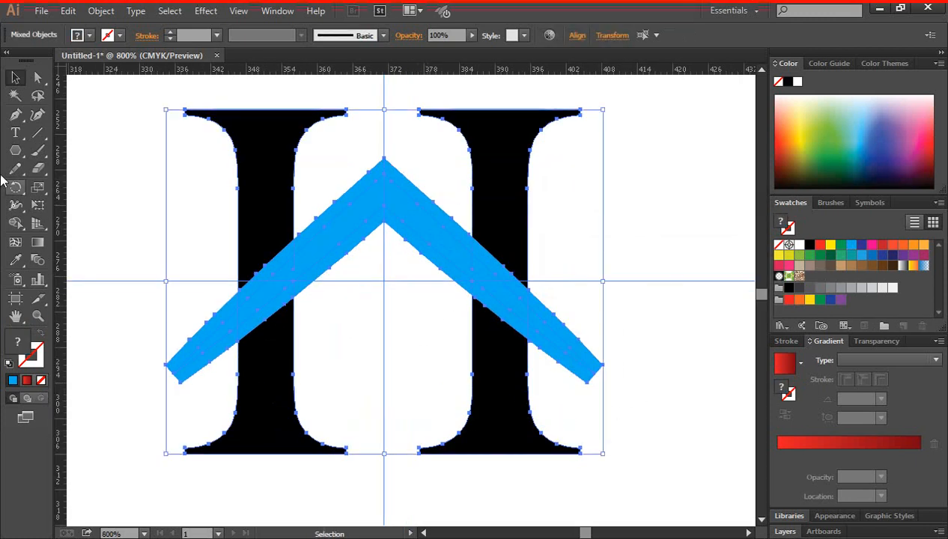
left_click(15, 222)
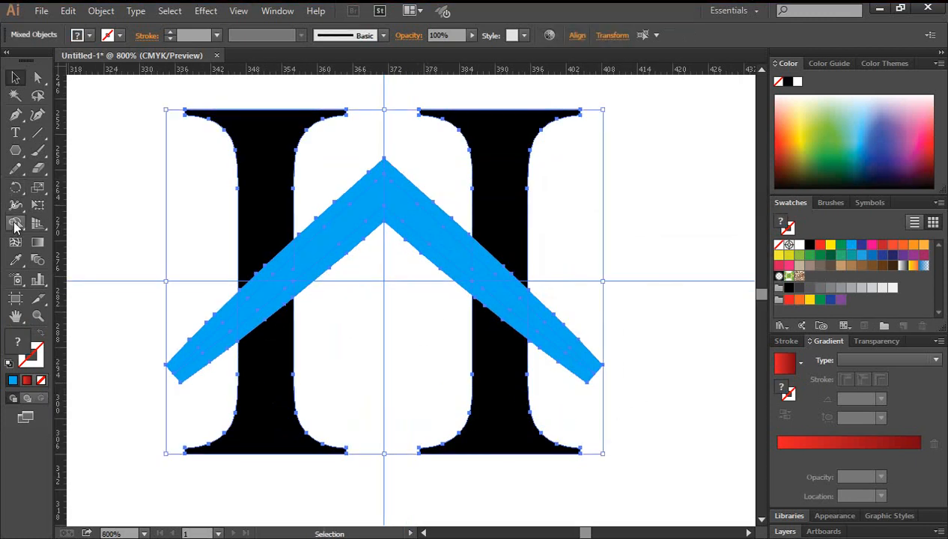
left_click(490, 263, "alt")
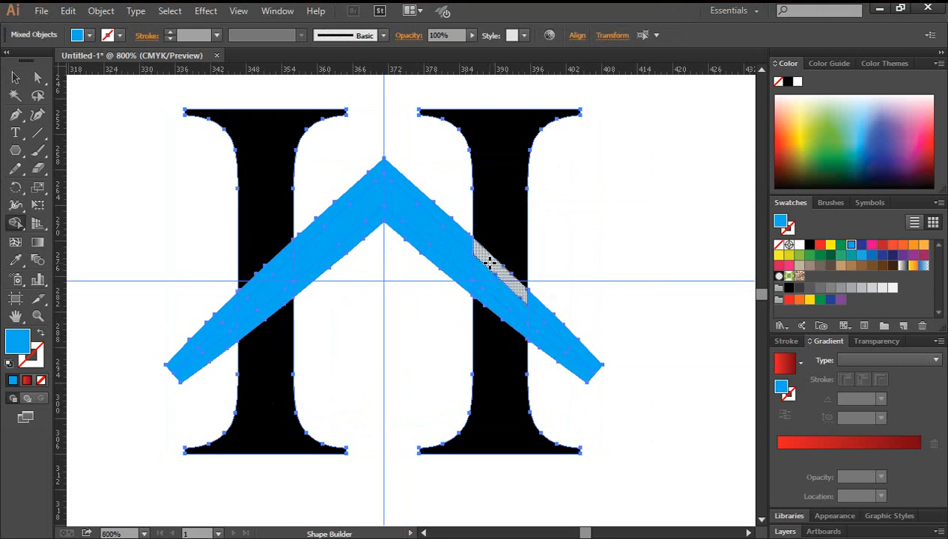
left_click(459, 235, "alt")
left_click(283, 252, "alt")
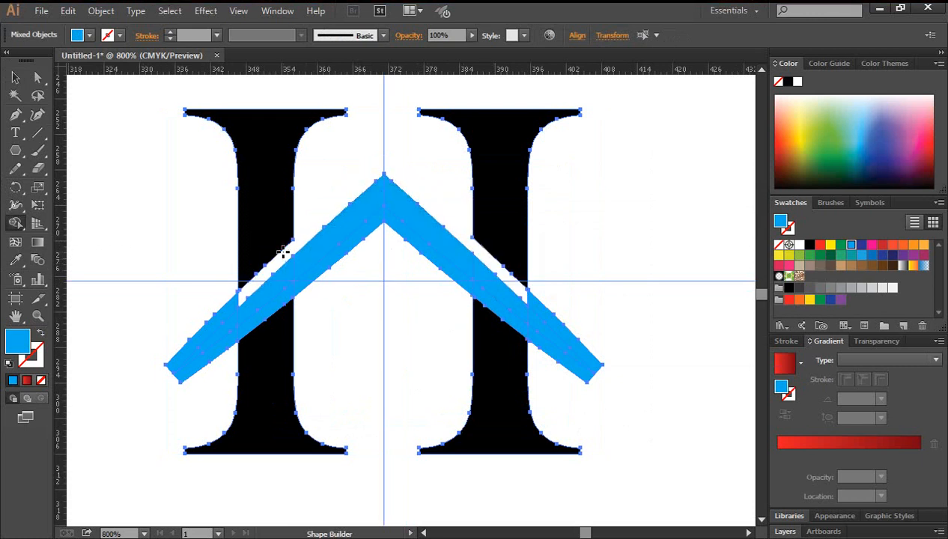
Step: Remove the remaining offset regions at the roof's ends and underside with Shape Builder, leaving even gaps in the H stems
left_click(229, 305, "alt")
left_click(281, 309, "alt")
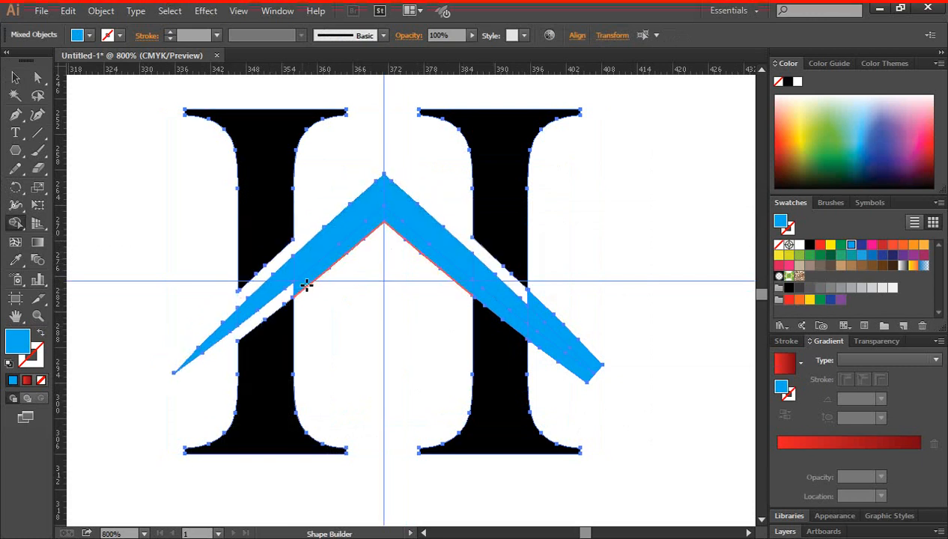
left_click(319, 270, "alt")
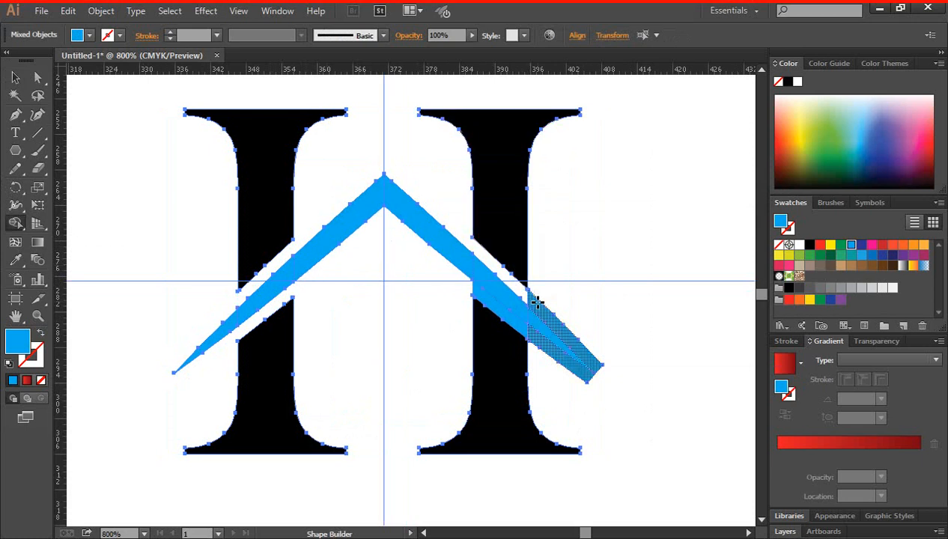
left_click(545, 322, "alt")
left_click(519, 325, "alt")
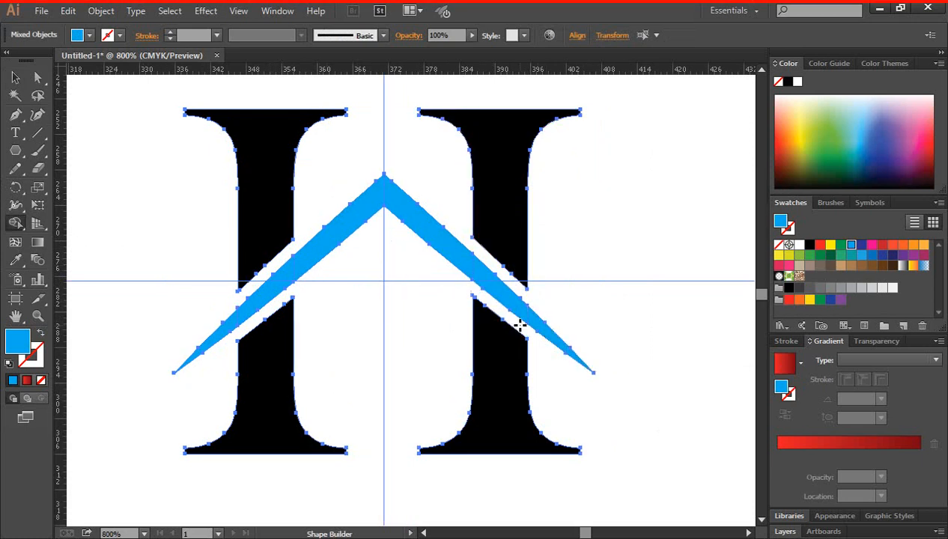
left_click(16, 78)
left_click(133, 187)
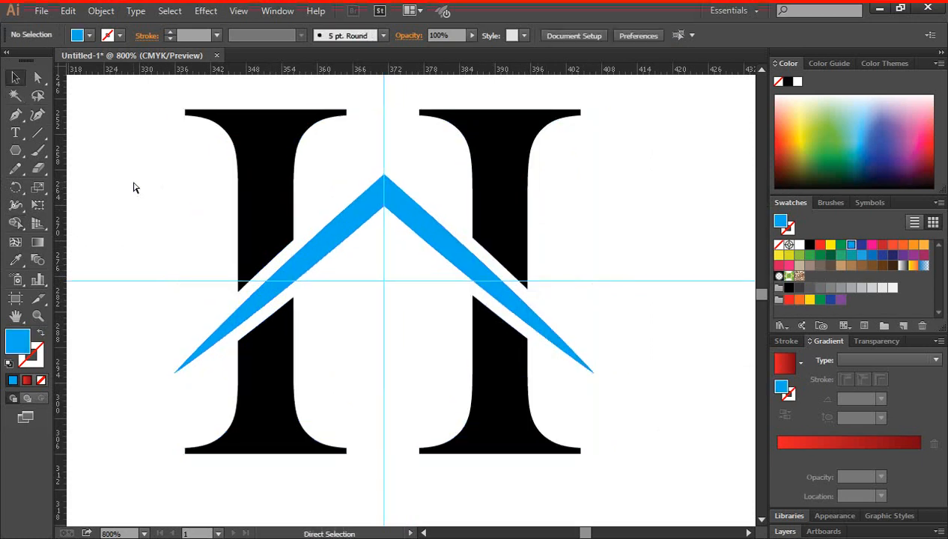
Step: Draw a small square in the empty area beside the H and fill it with the roof's blue
key("ctrl+minus")
key("ctrl+minus")
scroll(546, 322, "down", 1)
left_click_drag(563, 222, 604, 372)
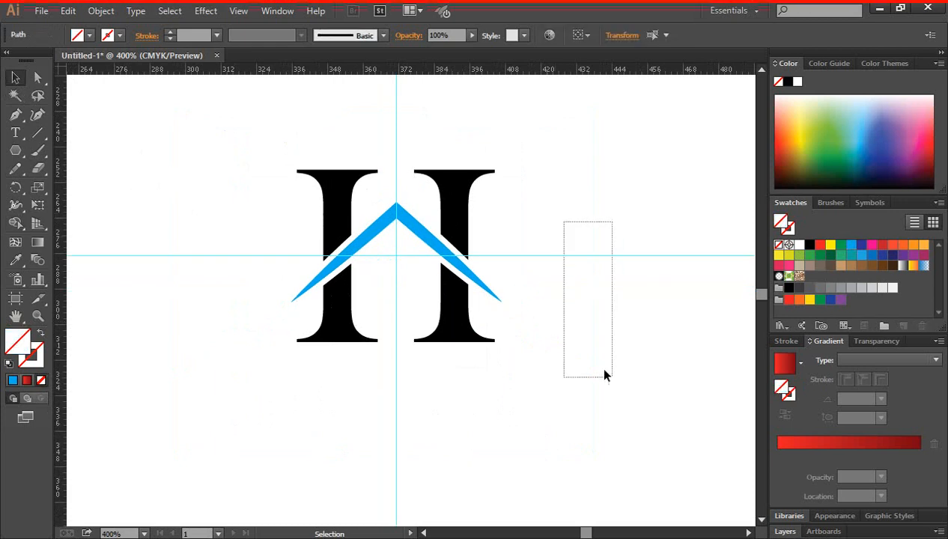
left_click(628, 370)
left_click(387, 281, "ctrl")
left_click_drag(404, 289, 457, 274)
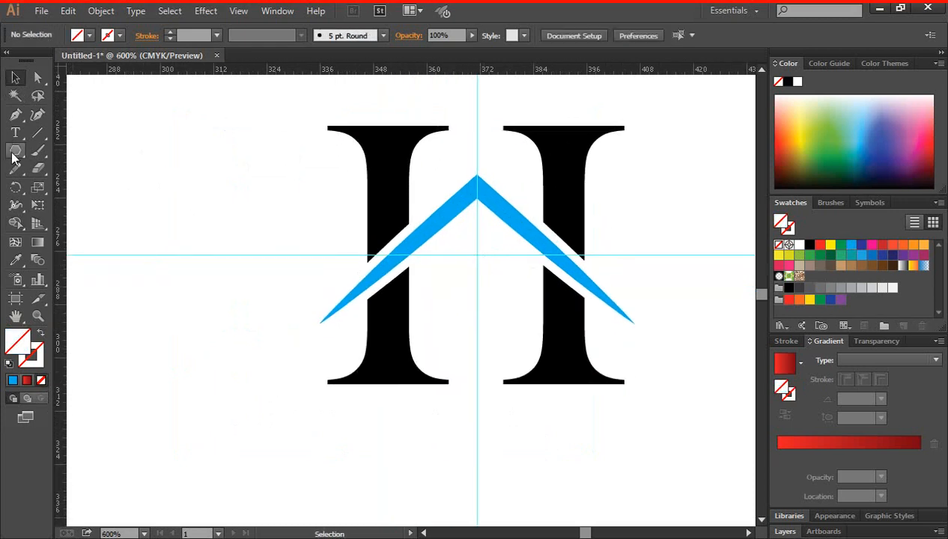
left_click_drag(11, 153, 78, 151)
left_click_drag(163, 161, 180, 180)
left_click(15, 78)
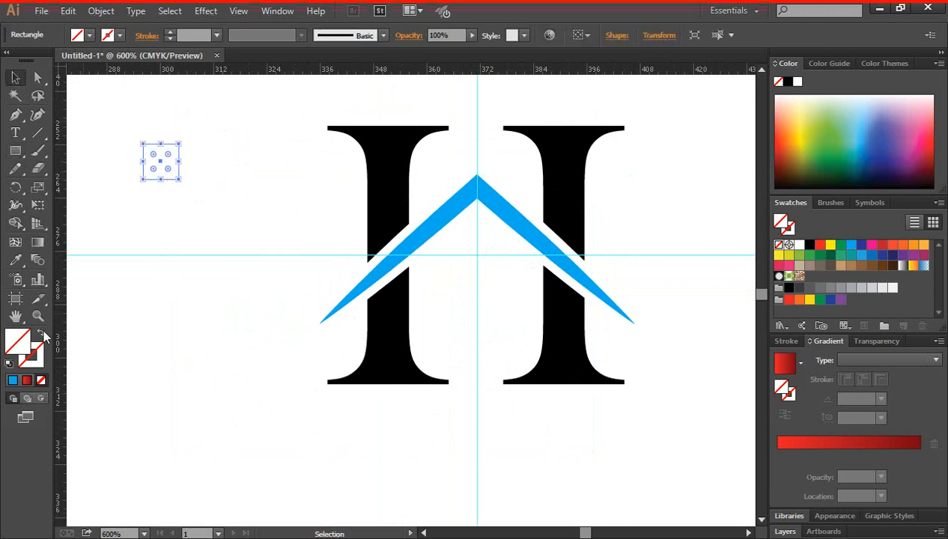
left_click(851, 244)
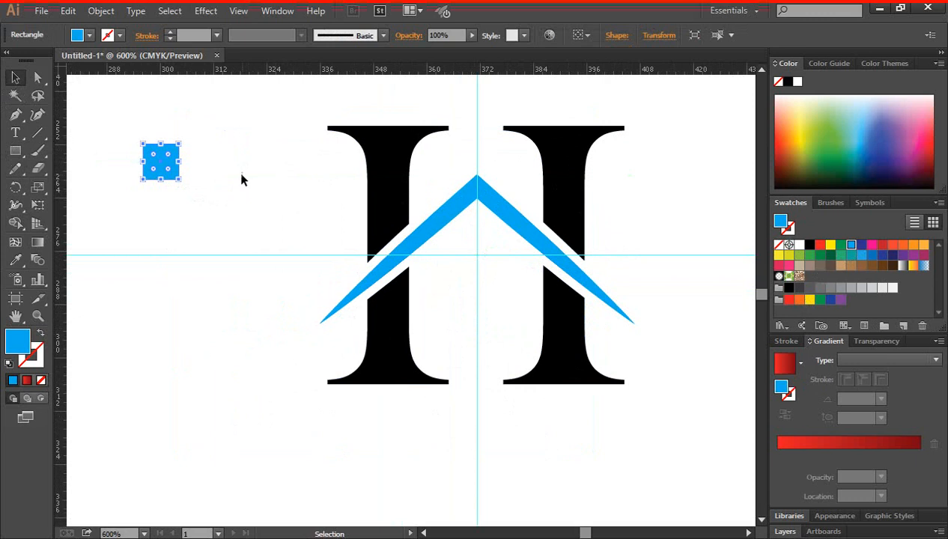
Step: Duplicate the blue square into a two-by-two grid of window panes separated by narrow gaps
left_click(186, 176)
left_click_drag(167, 173, 182, 208)
left_click(152, 158, "shift")
Step: Move the four-pane window beneath the roof peak, centered on the vertical guide, and scale it down slightly
left_click_drag(112, 129, 493, 261)
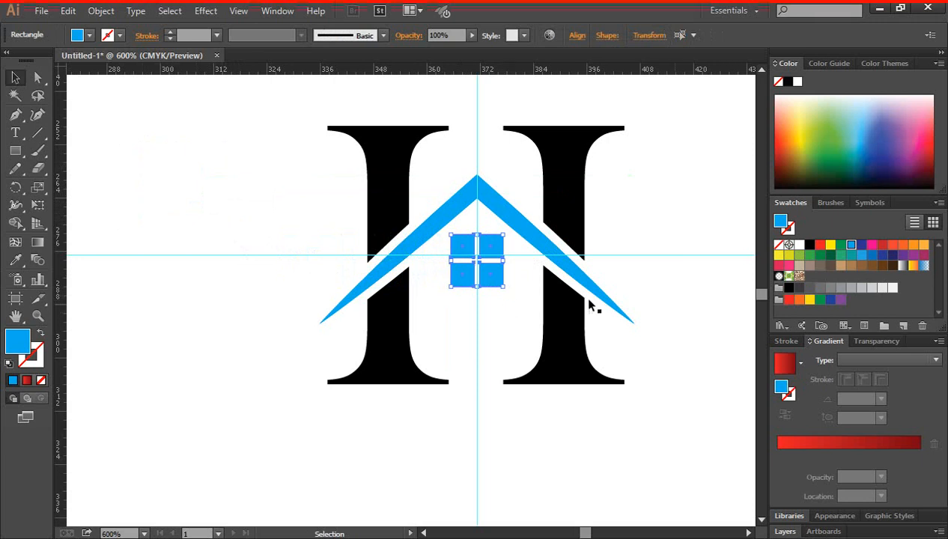
left_click_drag(502, 286, 498, 283)
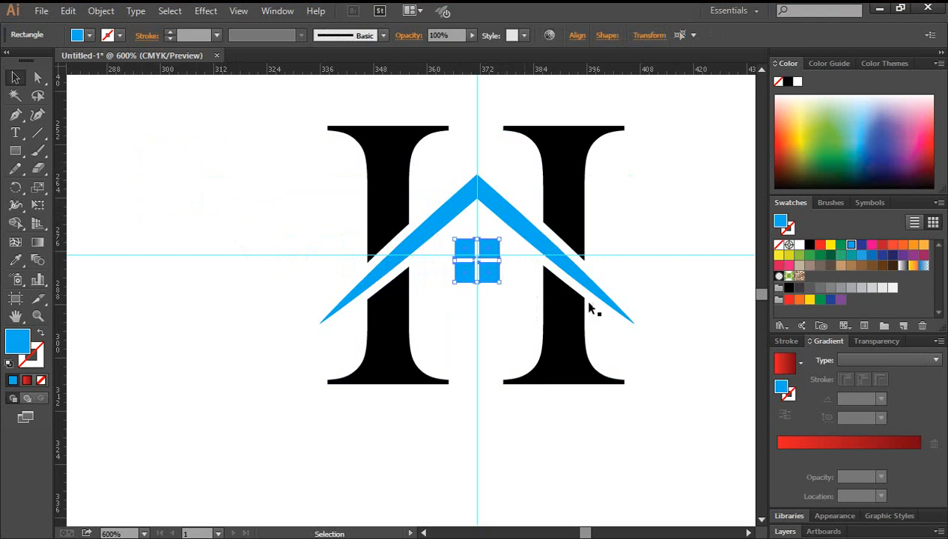
left_click(662, 297)
Step: Delete the horizontal and vertical guides crossing the logo
left_click_drag(649, 225, 673, 298)
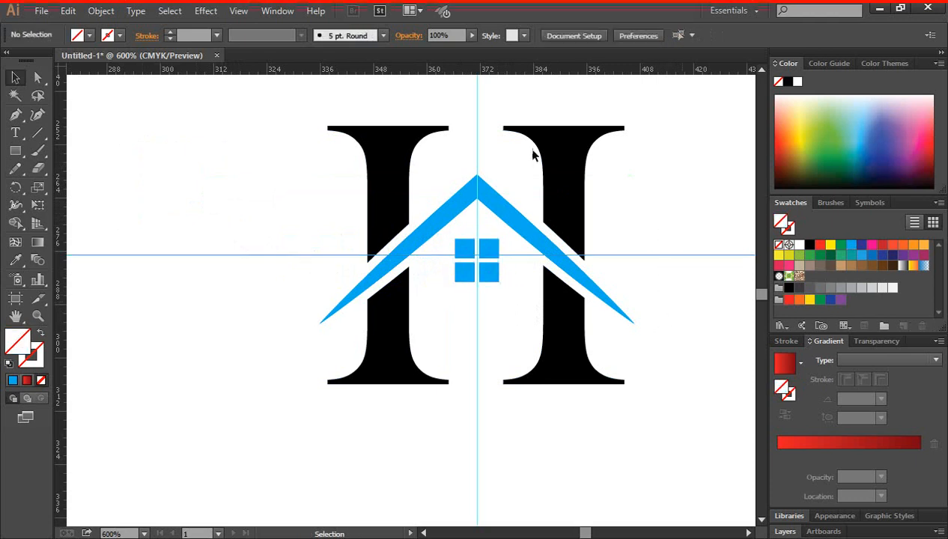
key("Delete")
left_click_drag(466, 94, 548, 99)
key("Delete")
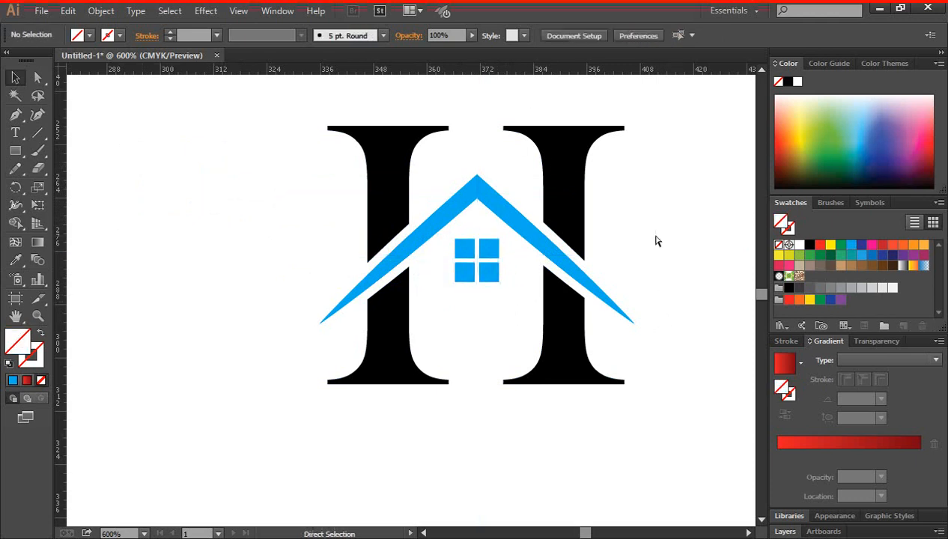
Step: Change the roof shape's fill color to black
key("ctrl+minus")
left_click(452, 293, "ctrl")
left_click_drag(433, 327, 472, 305)
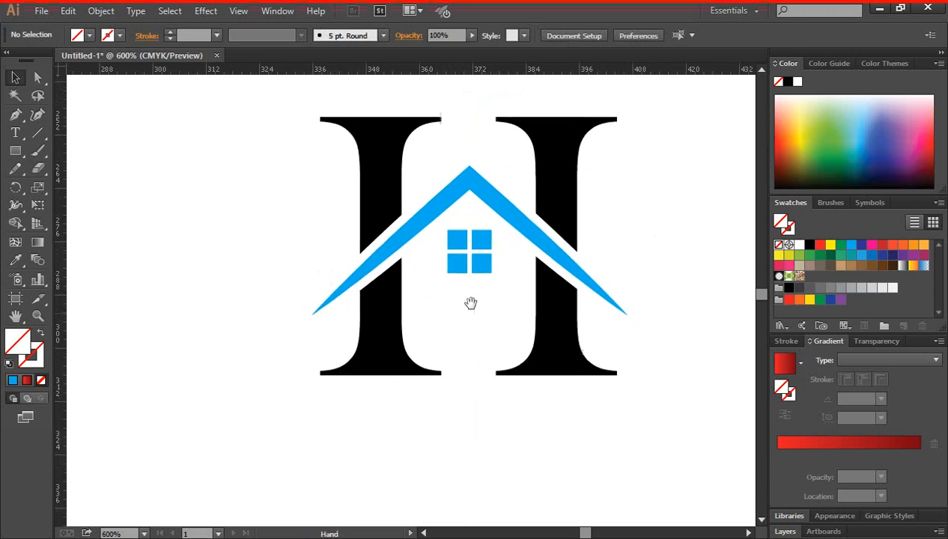
left_click(476, 193)
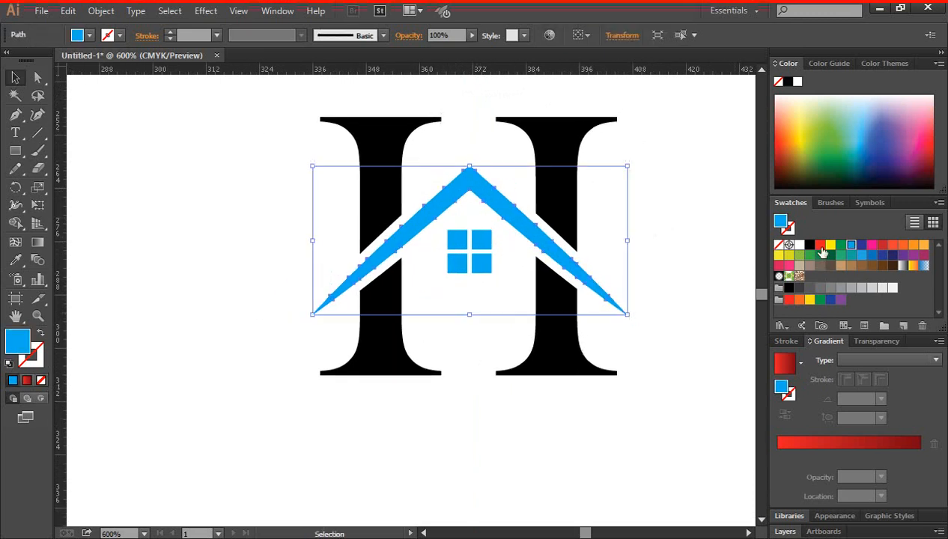
left_click(809, 246)
left_click(707, 218)
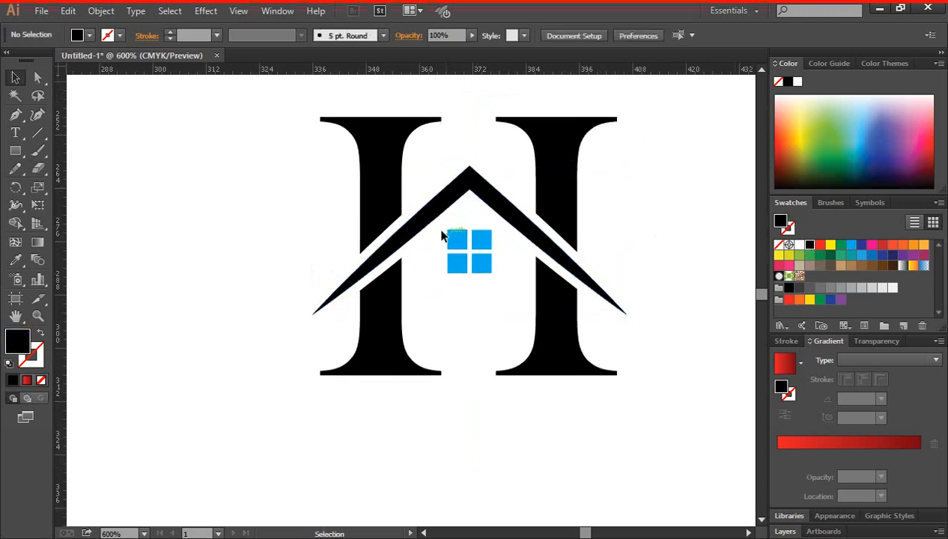
Step: Fill all four window panes with black
left_click_drag(493, 276, 494, 276)
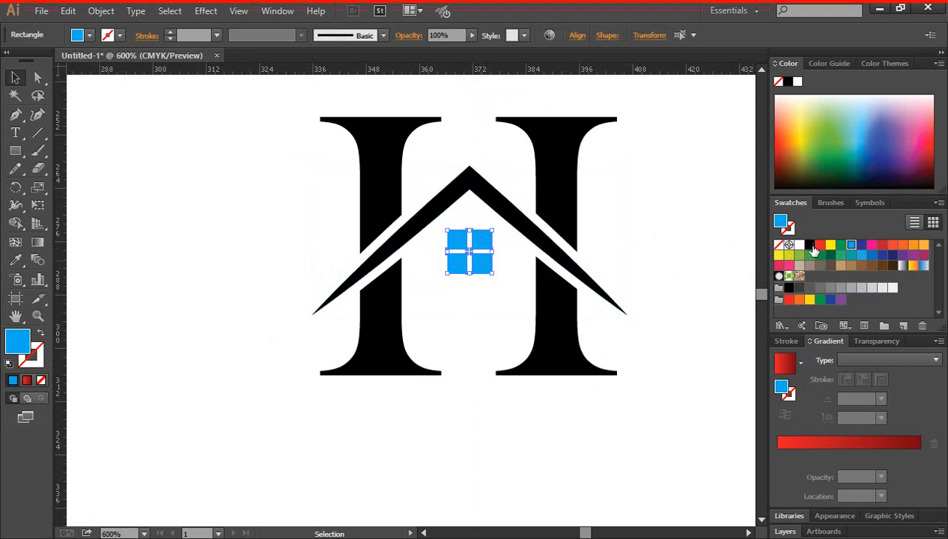
left_click(809, 245)
left_click(642, 210)
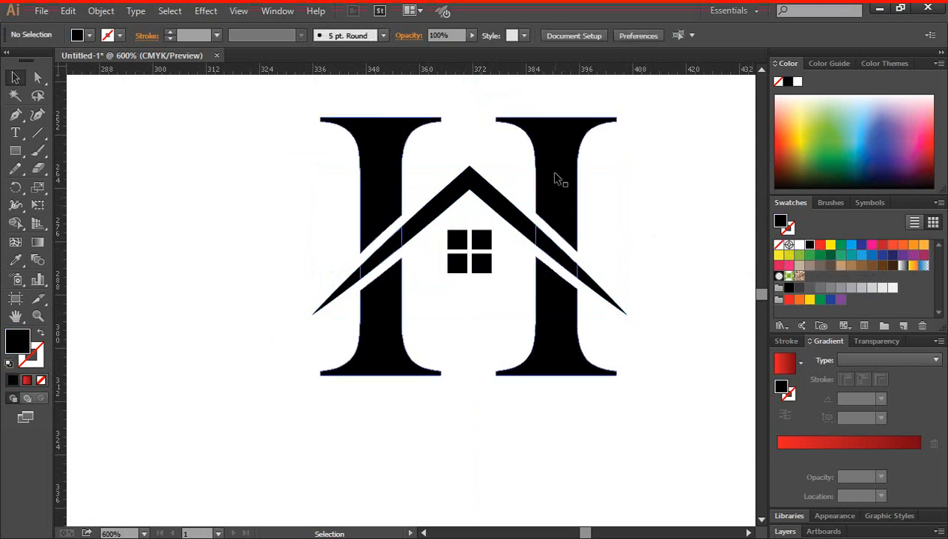
Step: Fill the H letter group with solid red
left_click(557, 178)
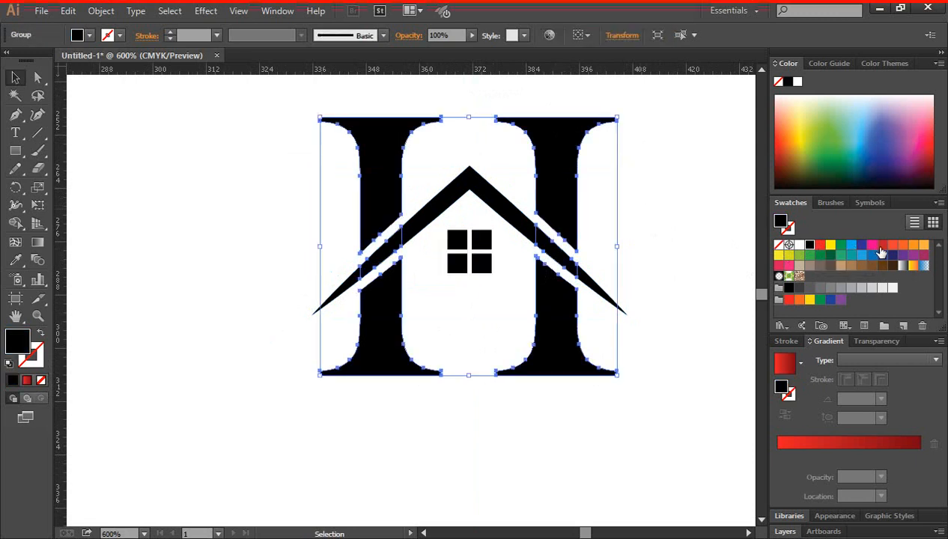
left_click(820, 245)
left_click(665, 253)
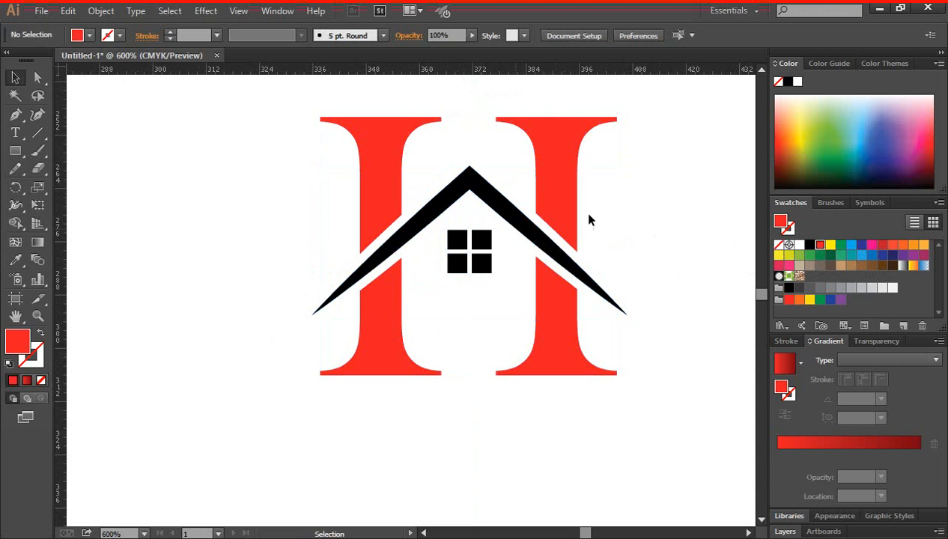
Step: Float the Gradient panel beside the artwork and apply a white-to-black linear gradient to the H letter group
key("ctrl+minus")
key("ctrl+minus")
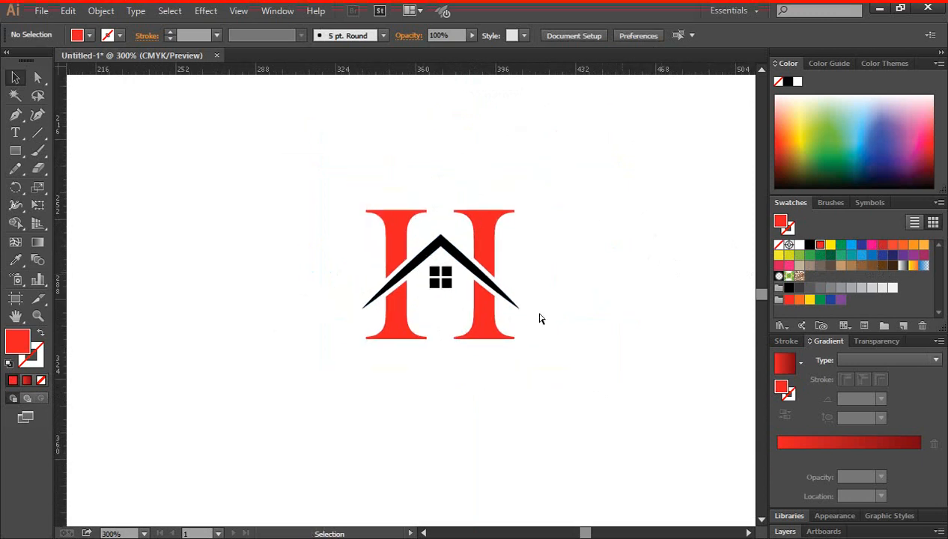
left_click(425, 300)
left_click(426, 302)
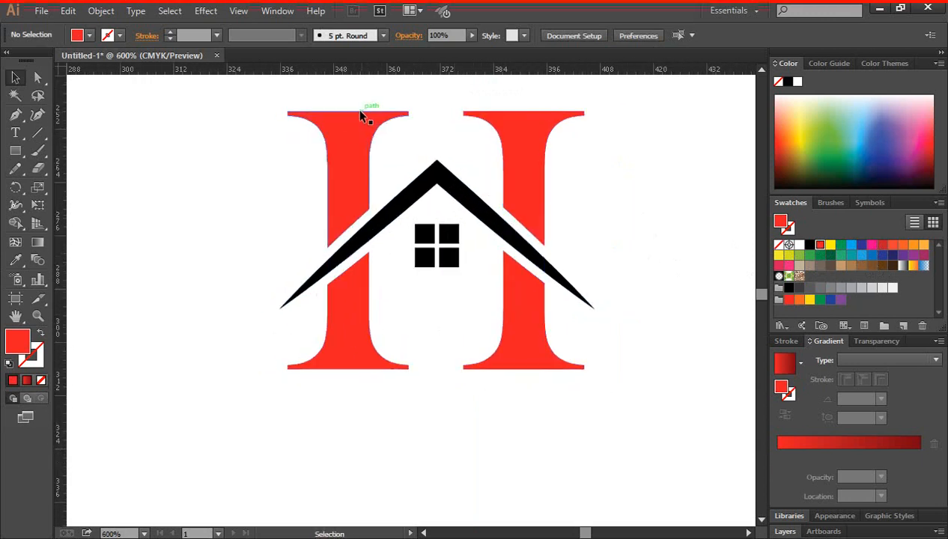
left_click(402, 222)
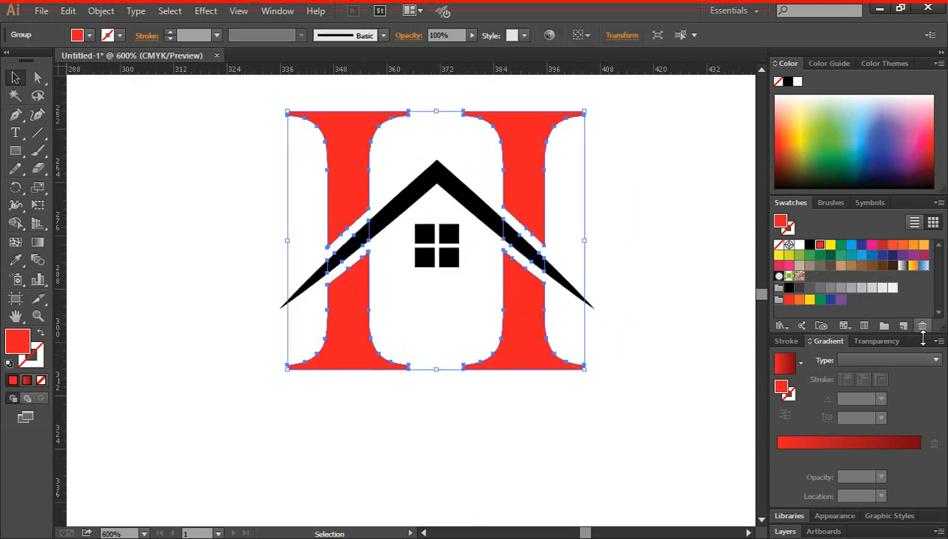
left_click_drag(828, 343, 726, 157)
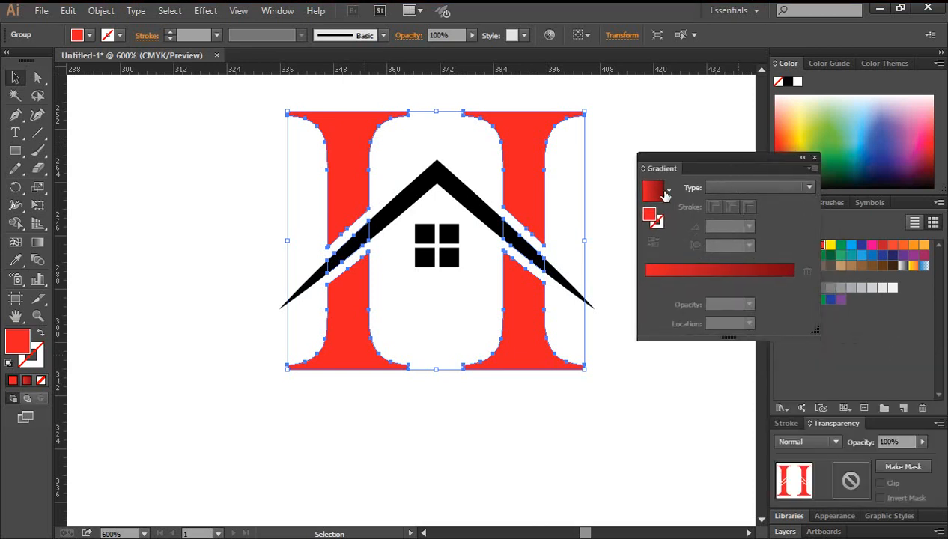
left_click(668, 190)
left_click(554, 219)
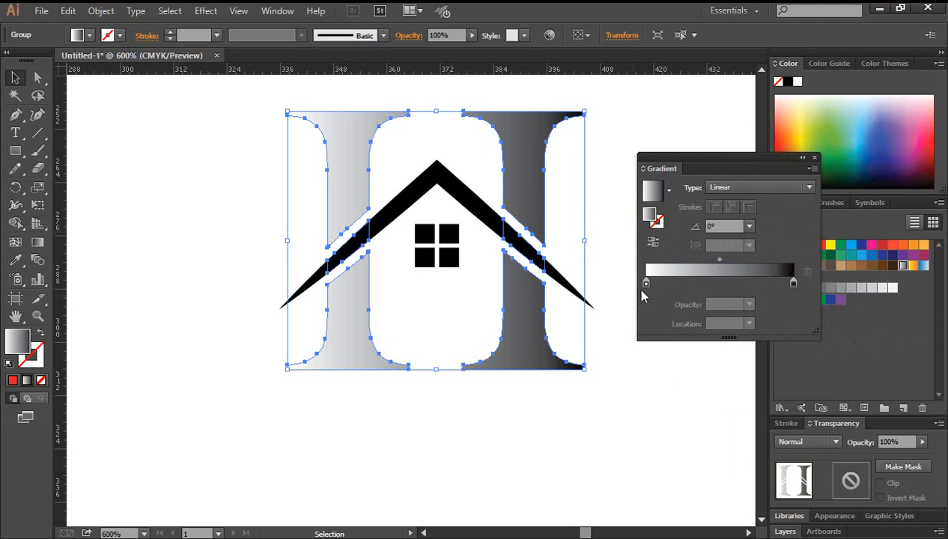
Step: Set the H gradient's starting color to red and its end color to dark red C=15 M=100 Y=90 K=10
double_click(646, 284)
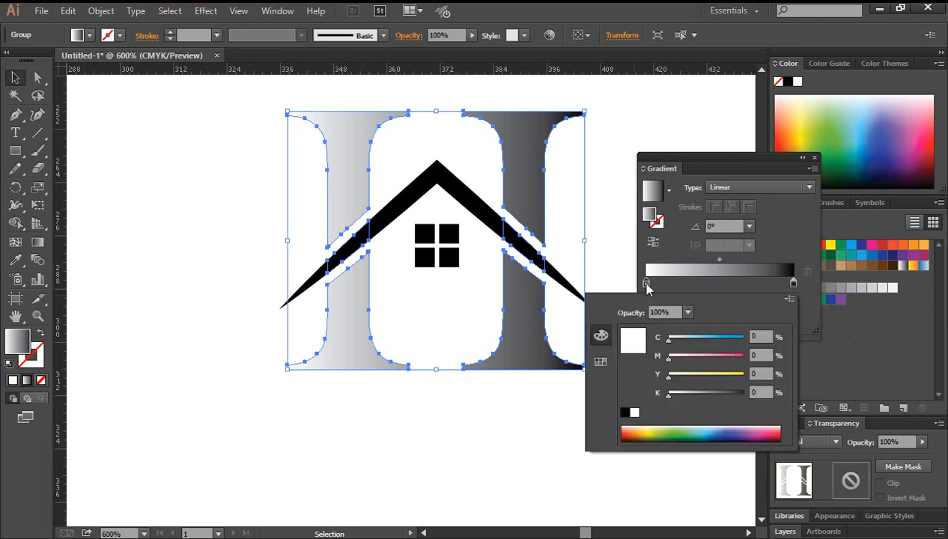
left_click(600, 362)
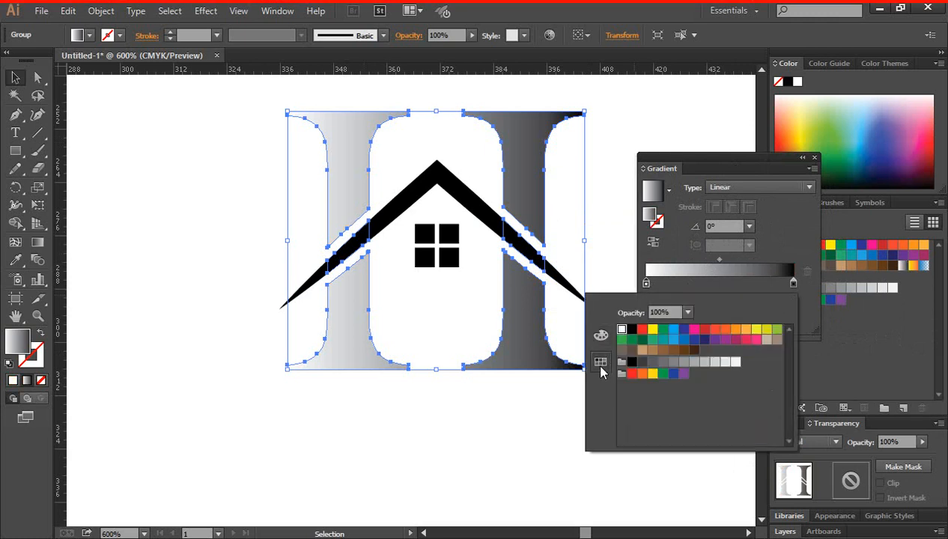
left_click(642, 333)
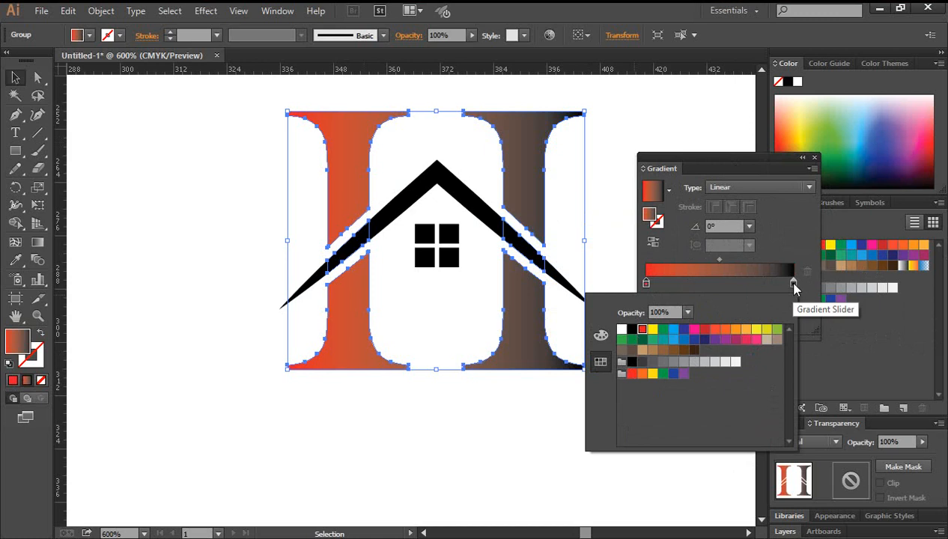
left_click(793, 285)
double_click(794, 284)
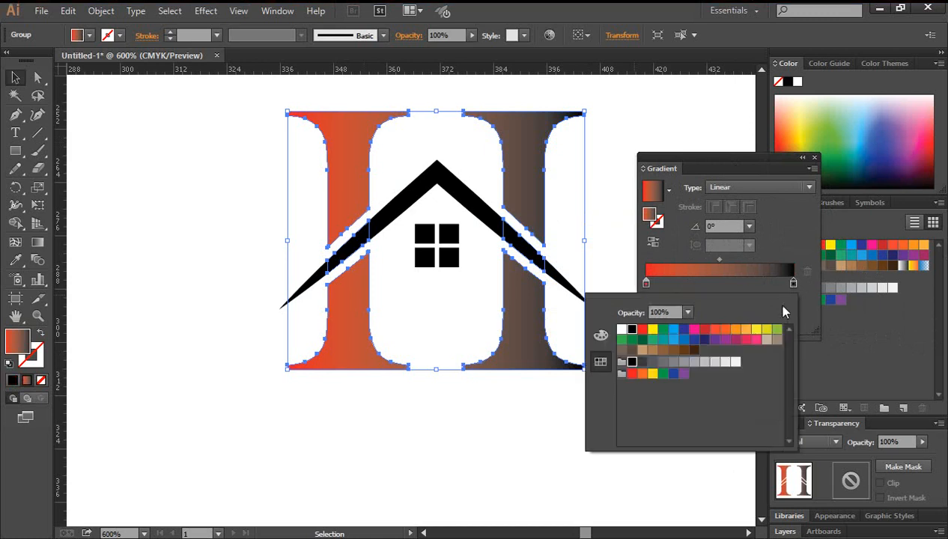
left_click(703, 331)
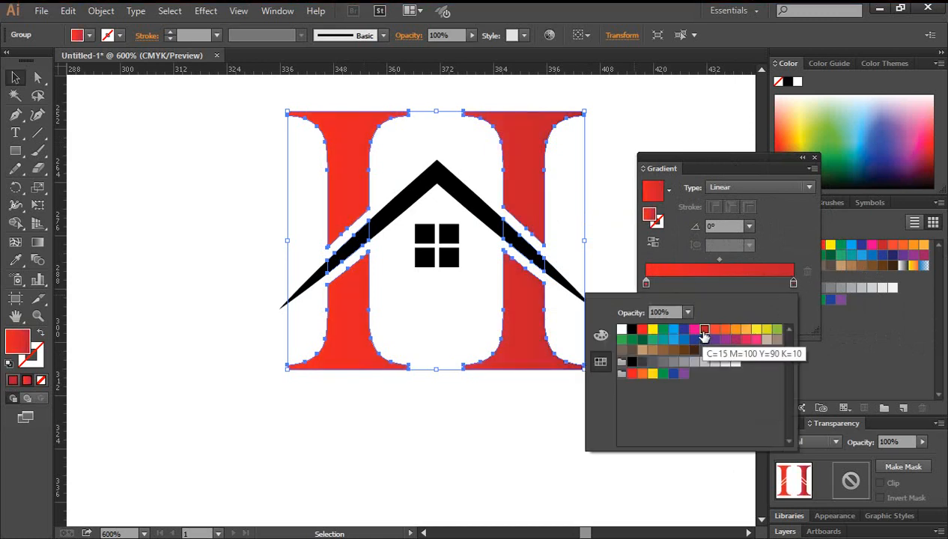
left_click(808, 172)
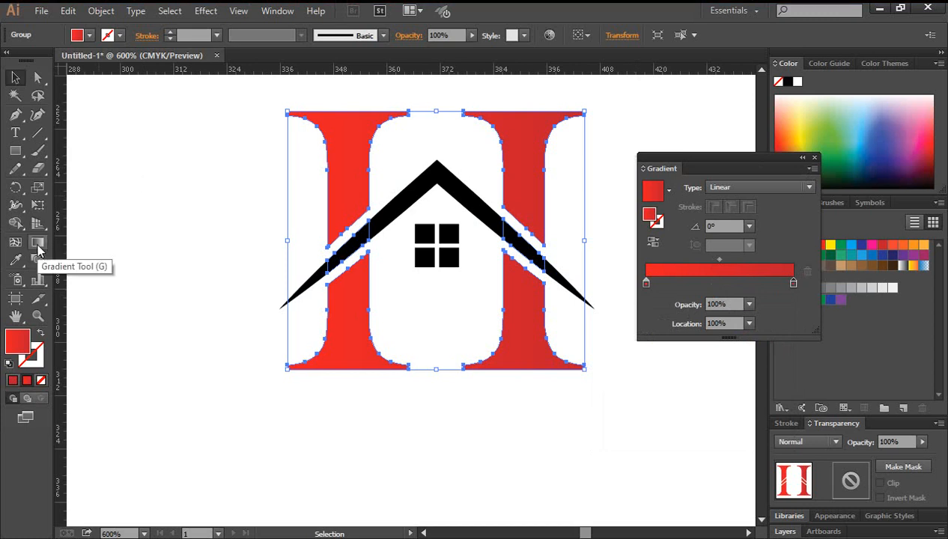
Step: Redirect the H letter's linear gradient straight down at -90° across its full height, and darken the end color to K=53
left_click(39, 247)
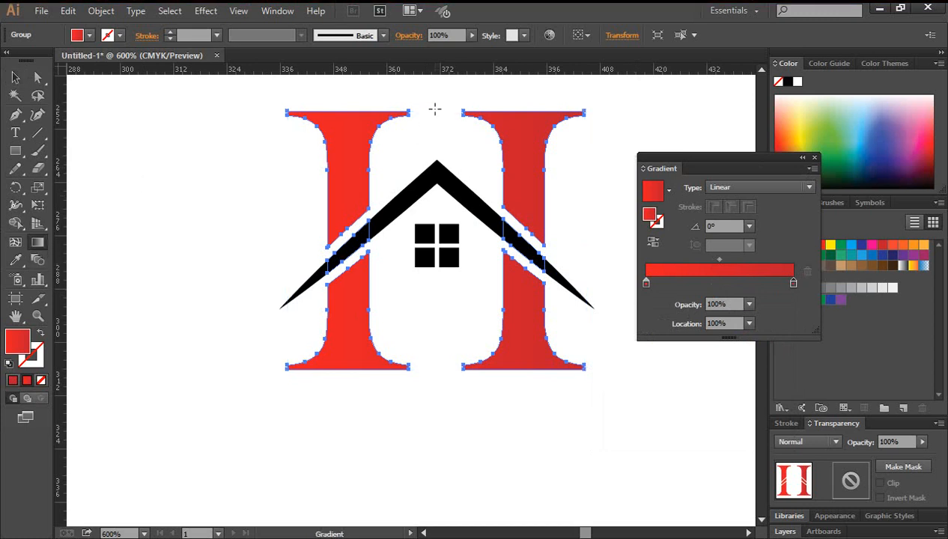
left_click_drag(434, 109, 435, 372)
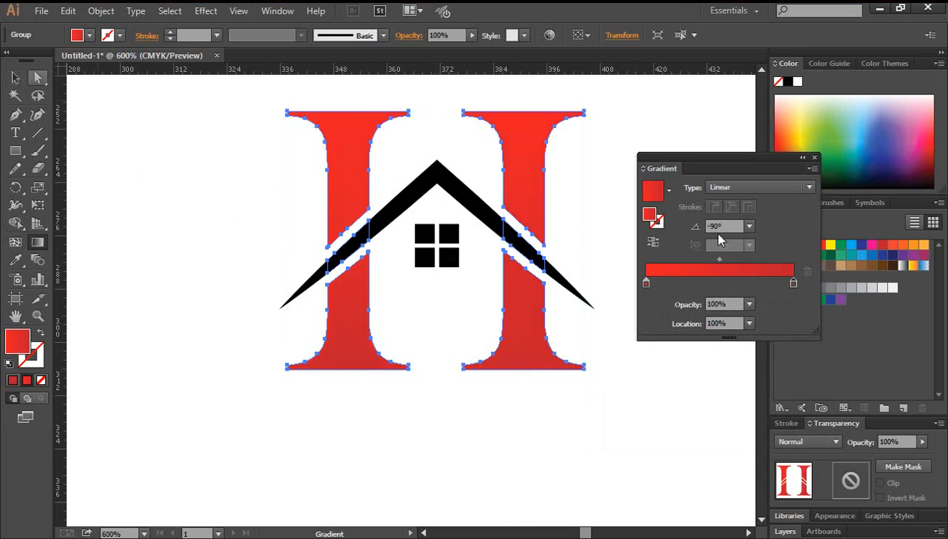
double_click(793, 283)
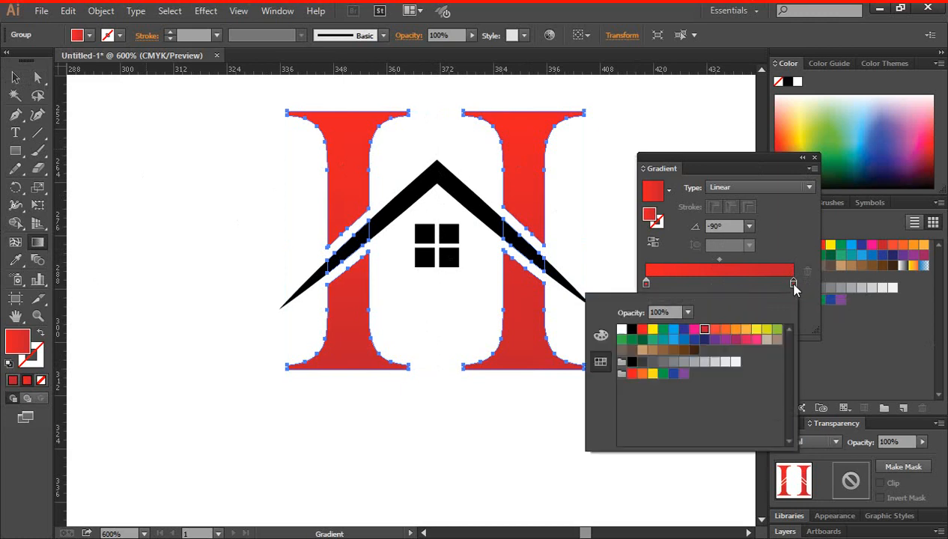
left_click(601, 336)
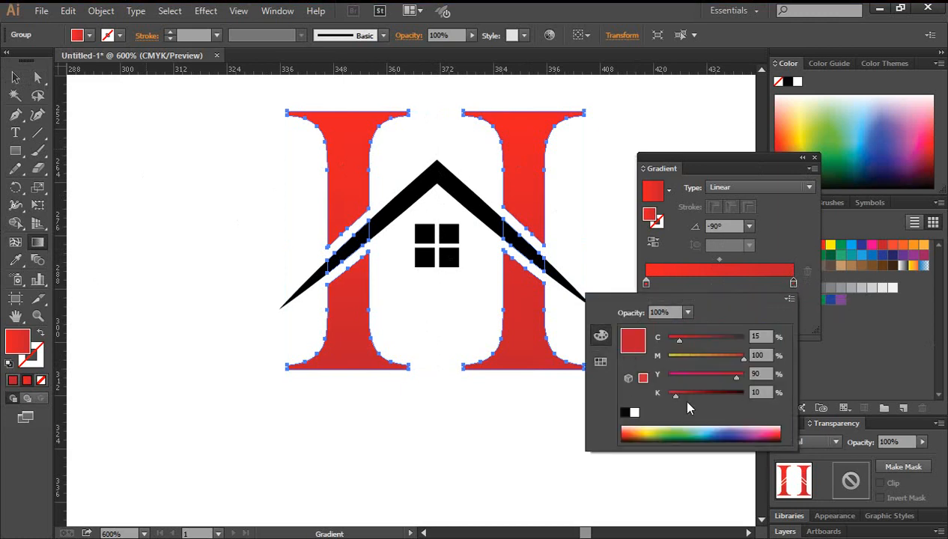
left_click_drag(678, 395, 710, 395)
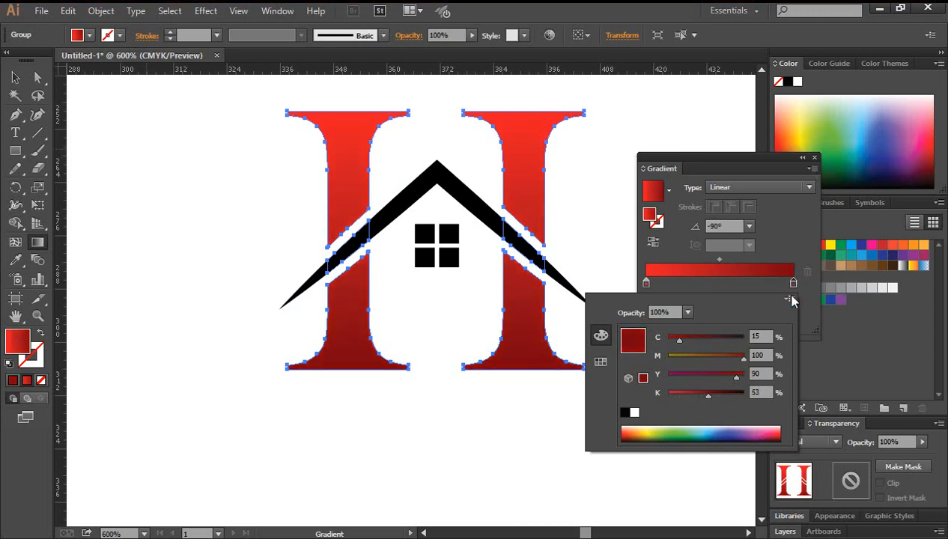
left_click(747, 166)
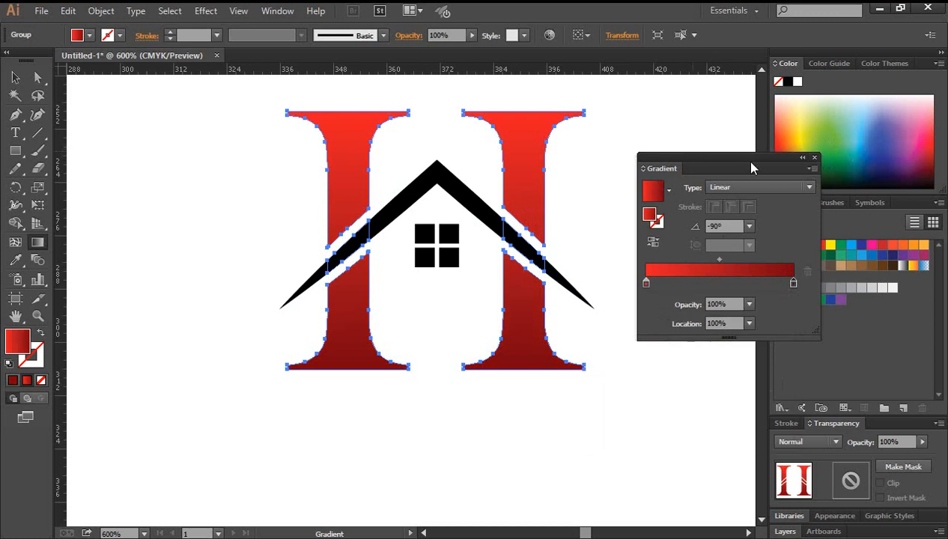
left_click(814, 158)
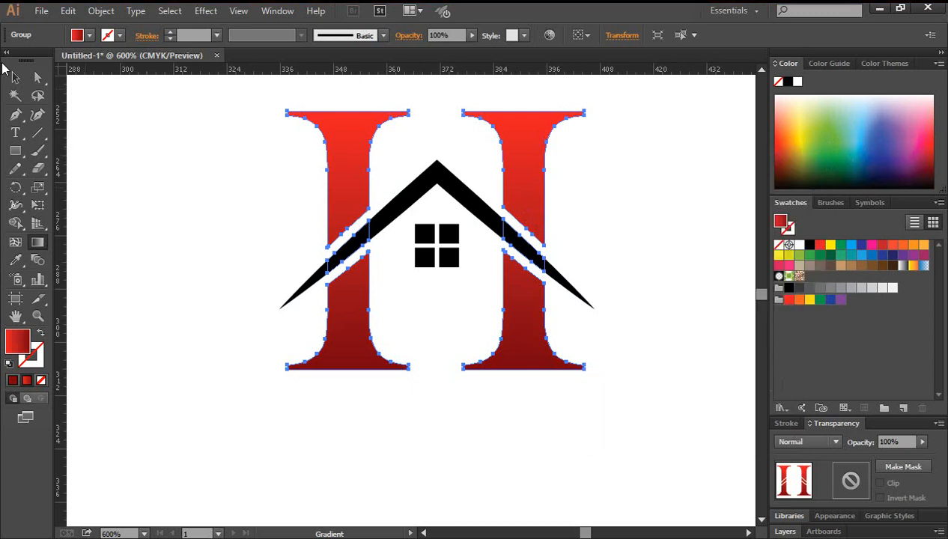
left_click(15, 77)
left_click(554, 344)
scroll(668, 327, "up", 1)
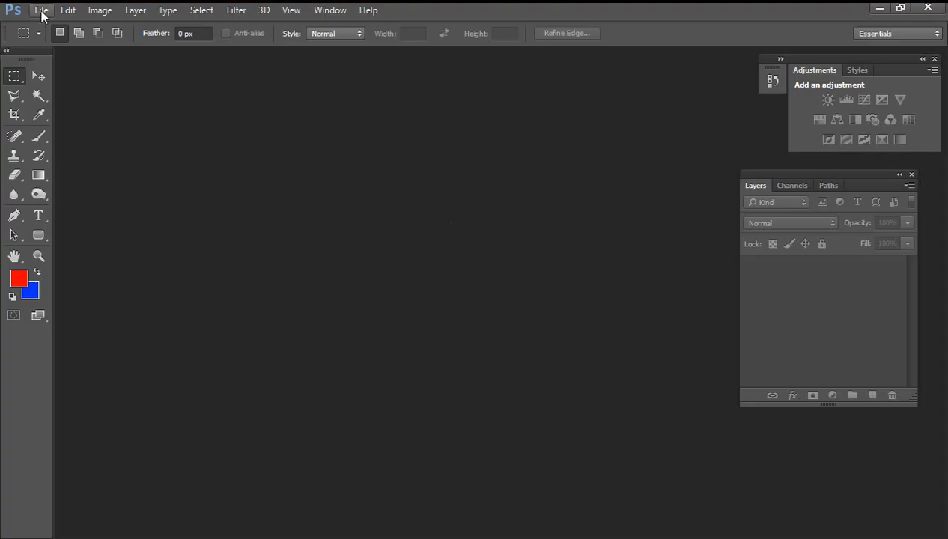
Step: Switch to Photoshop, start opening a file, and browse to Local Disk (D:)
left_click(42, 12)
left_click(65, 48)
left_click(41, 10)
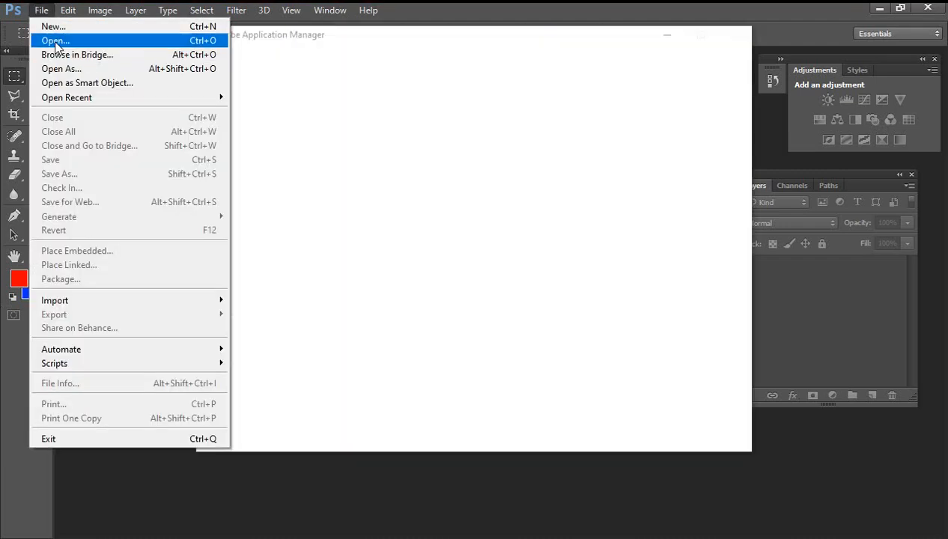
left_click(56, 40)
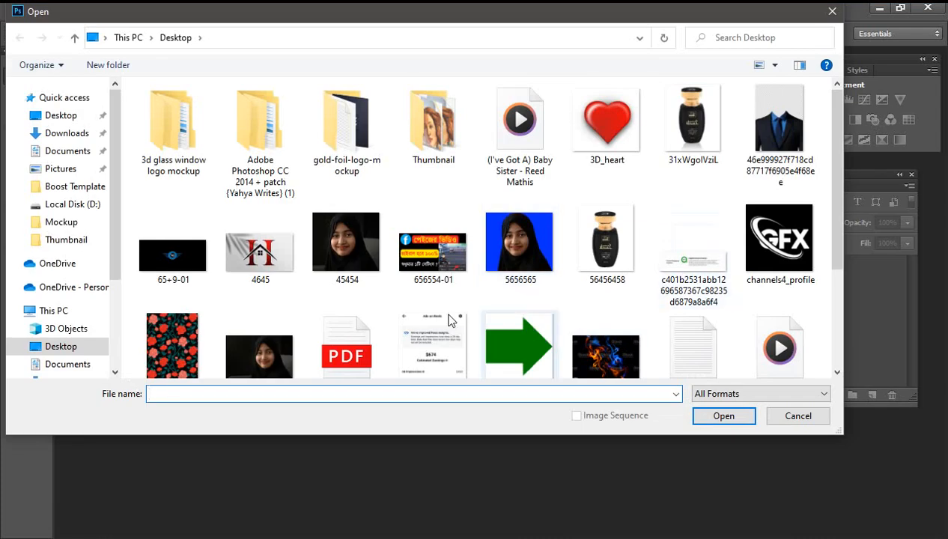
left_click(61, 205)
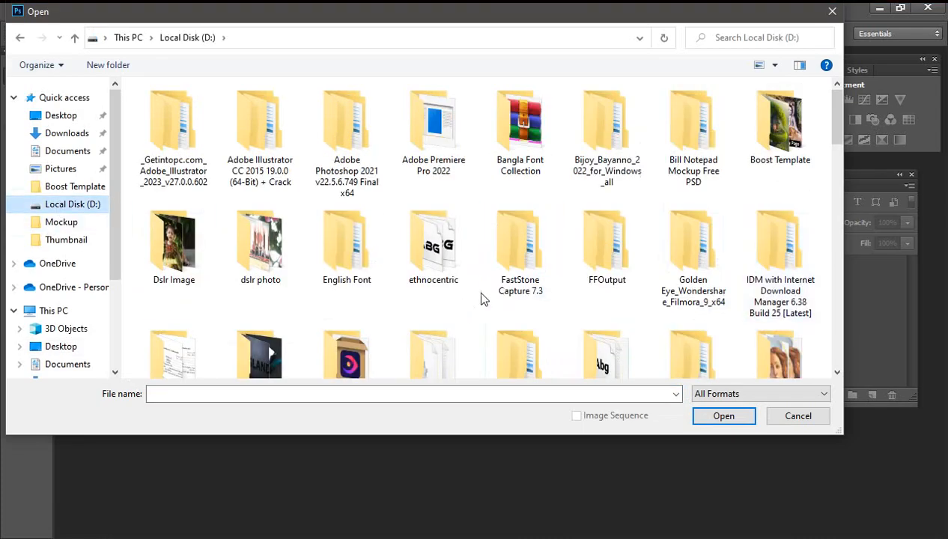
scroll(449, 299, "down", 1)
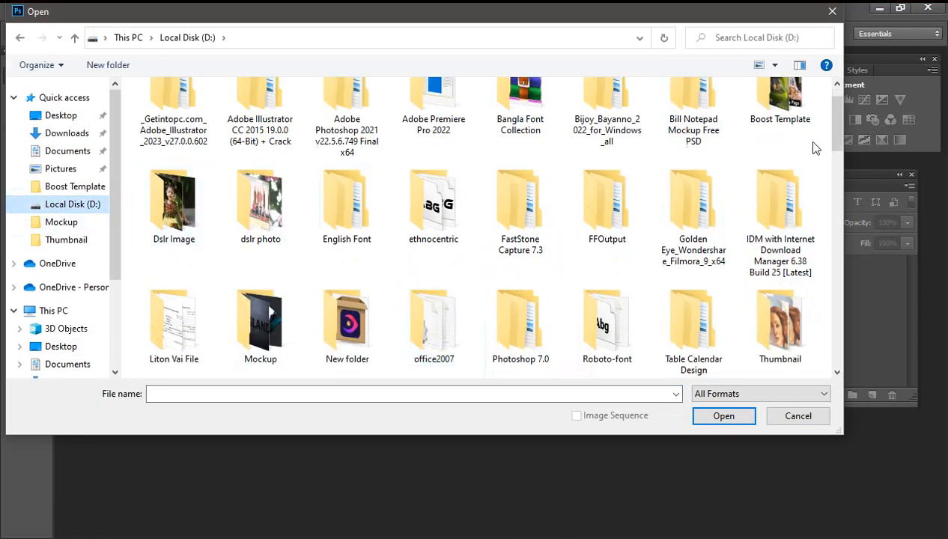
Step: Quit the Adobe Application Manager installer and confirm quitting
left_click(624, 323)
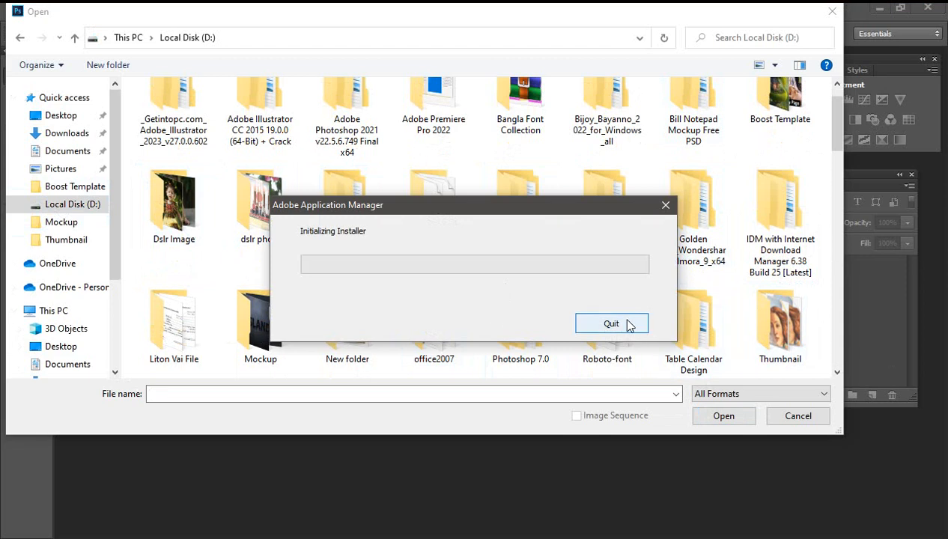
left_click(509, 320)
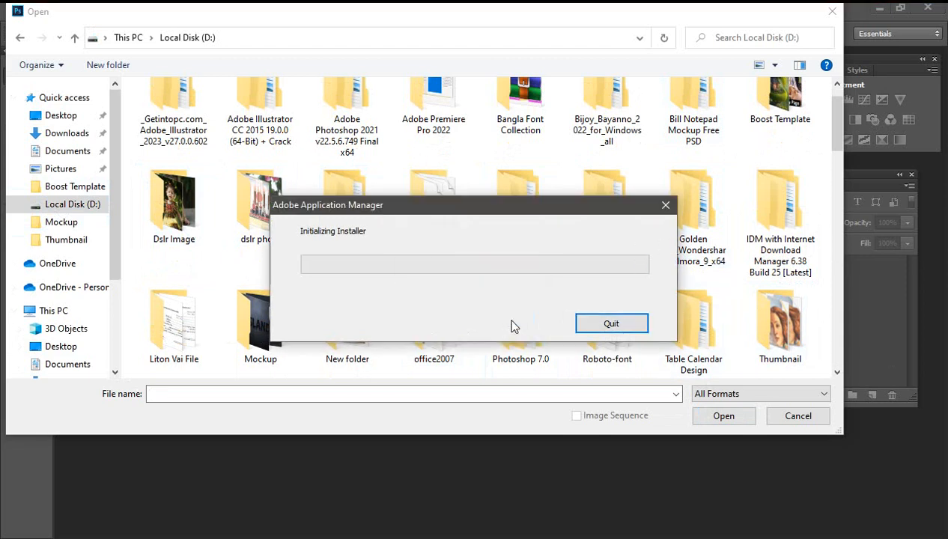
key("Return")
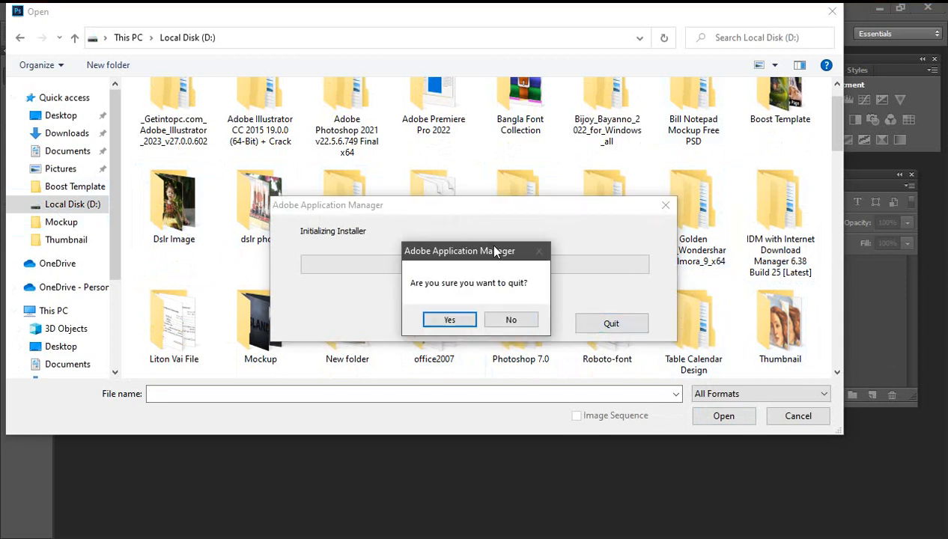
left_click(451, 319)
Step: Open the "mockup 3" Photoshop file with the green logo on white paper from the Mockup folder, keeping its layers
scroll(620, 226, "down", 2)
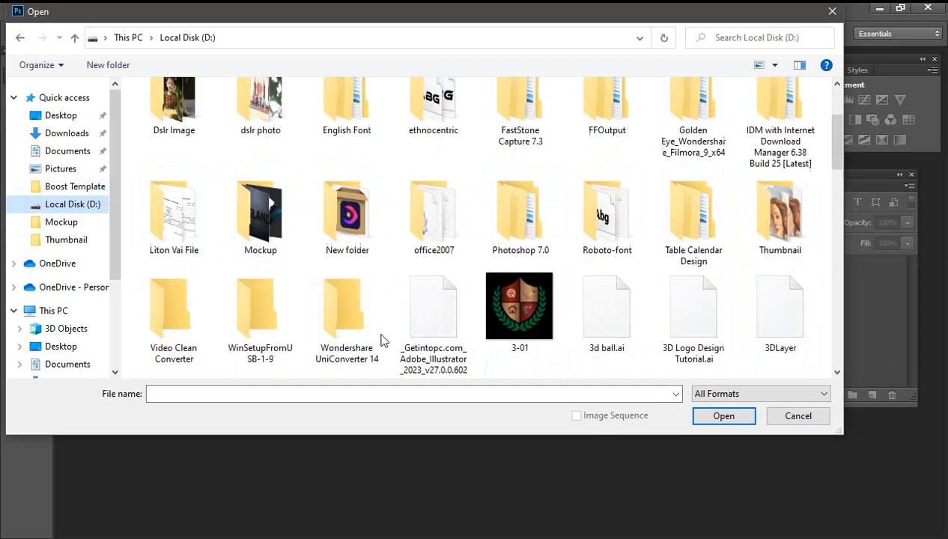
double_click(263, 231)
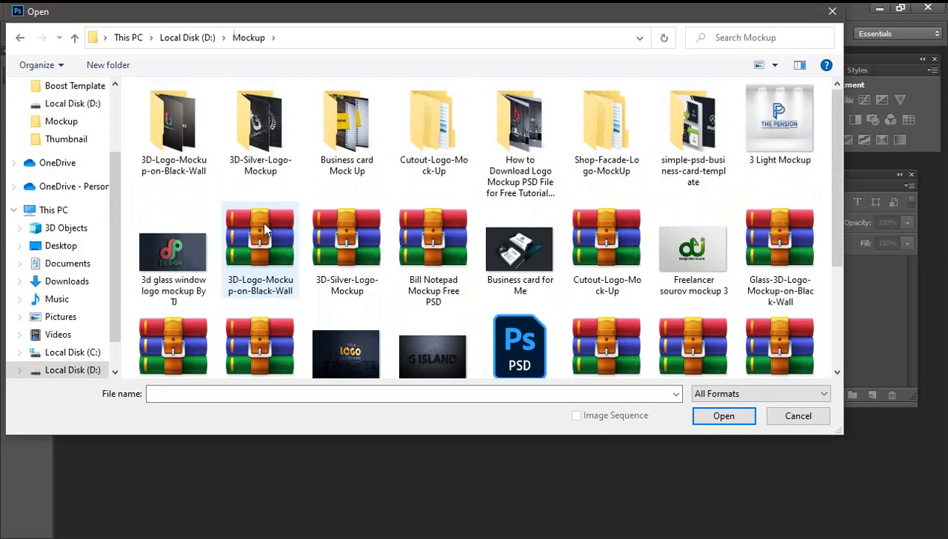
left_click(674, 272)
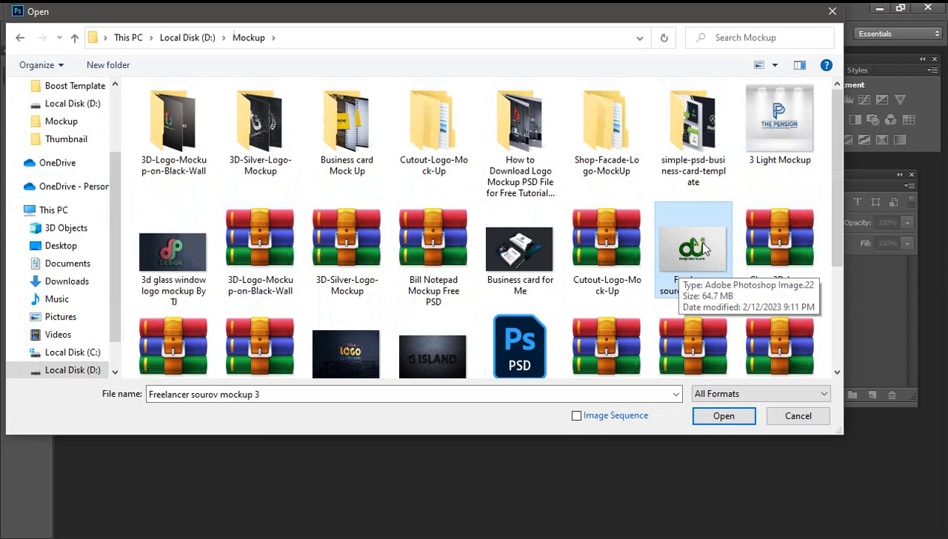
left_click(720, 416)
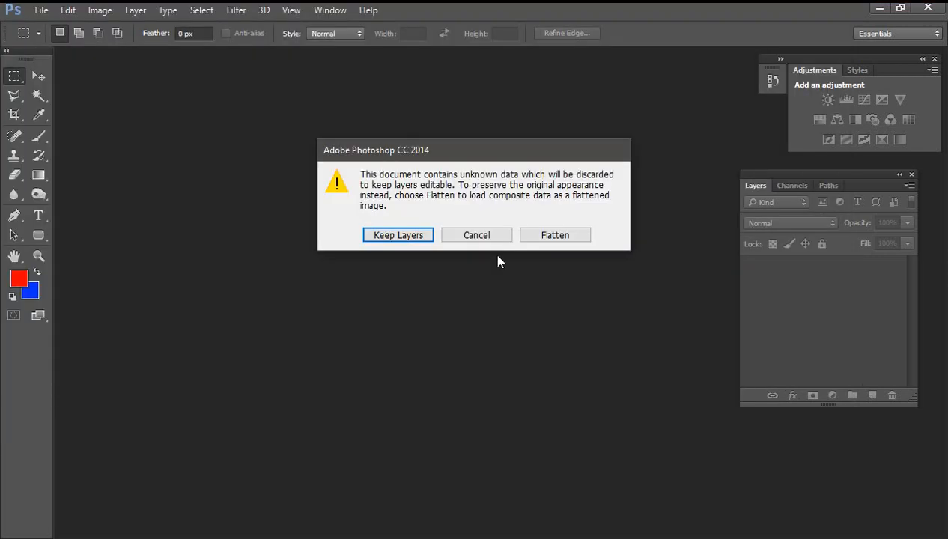
left_click(401, 237)
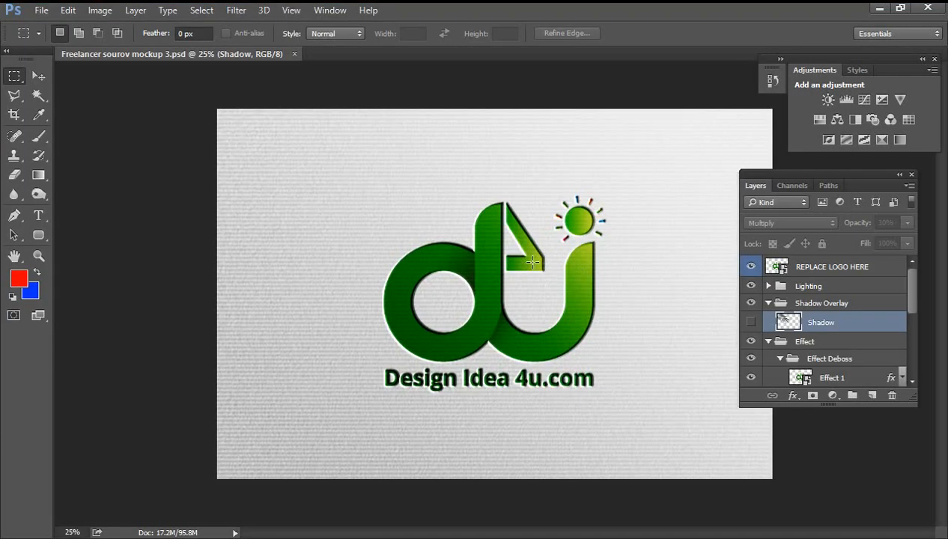
Step: Open the REPLACE LOGO HERE smart object and paste in the complete H house logo from Illustrator as a vector smart object
key("ctrl+minus")
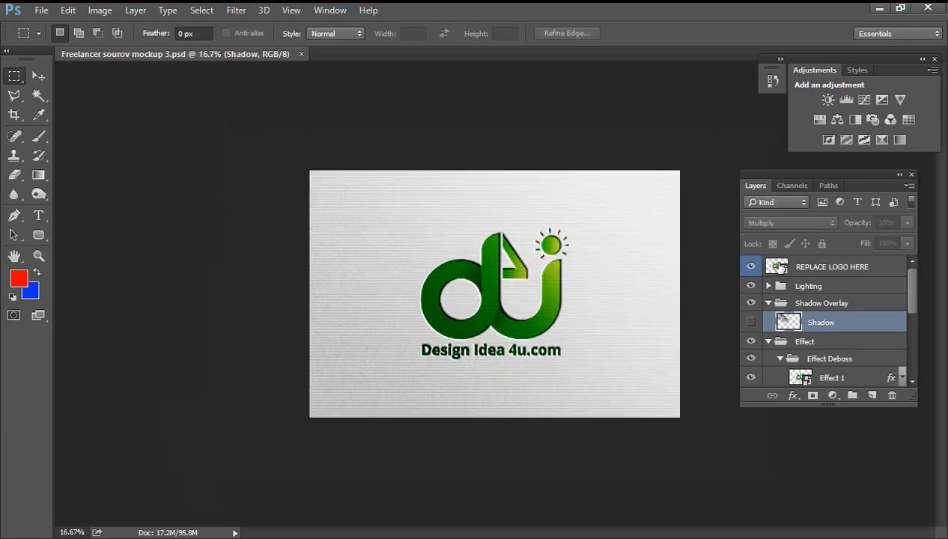
double_click(772, 268)
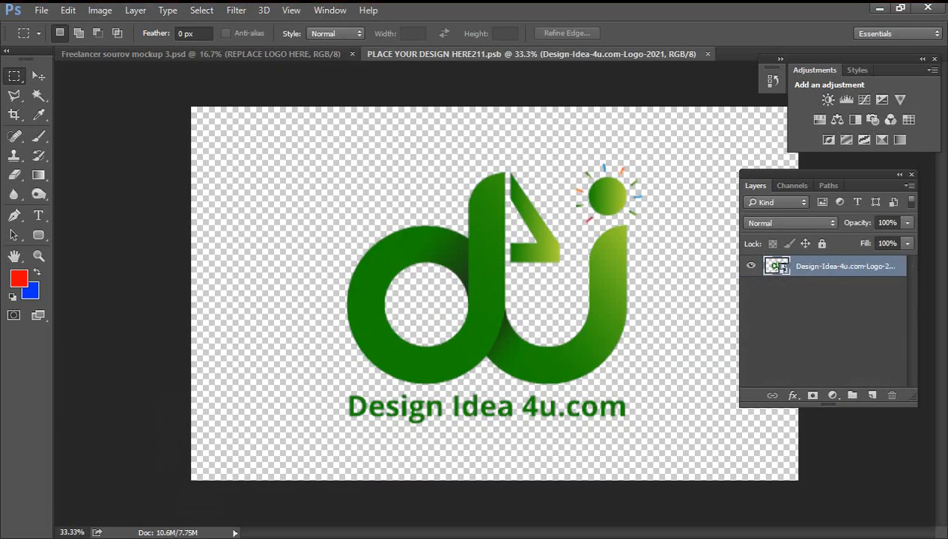
key("alt+Tab")
left_click_drag(256, 94, 553, 331)
left_click_drag(522, 205, 516, 71)
key("ctrl+v")
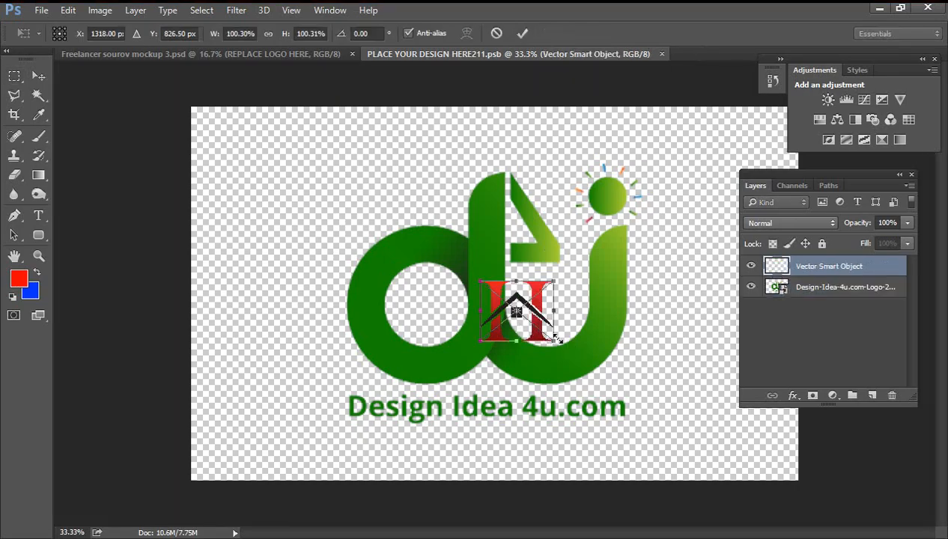
Step: Scale the pasted H logo to about 419% and move it slightly up to cover the green logo
left_click_drag(557, 340, 663, 452)
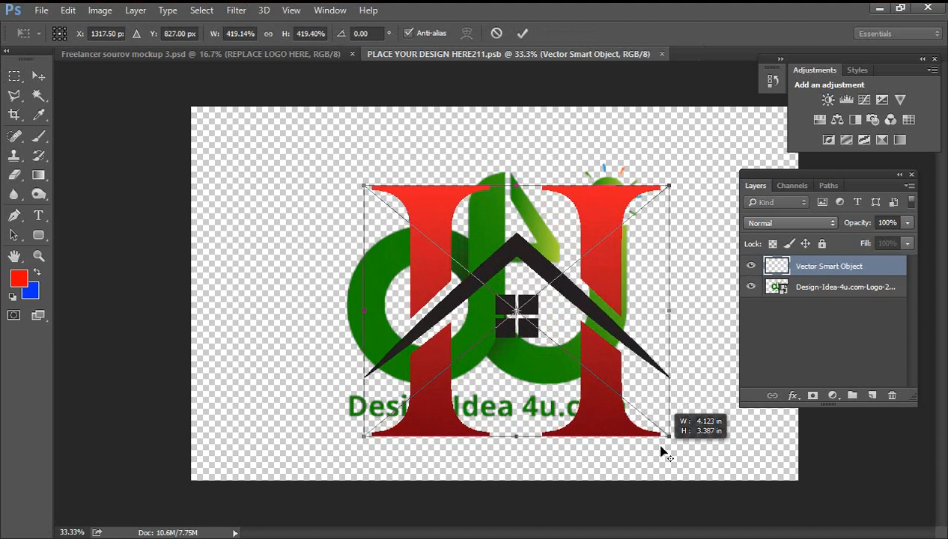
left_click_drag(601, 283, 595, 268)
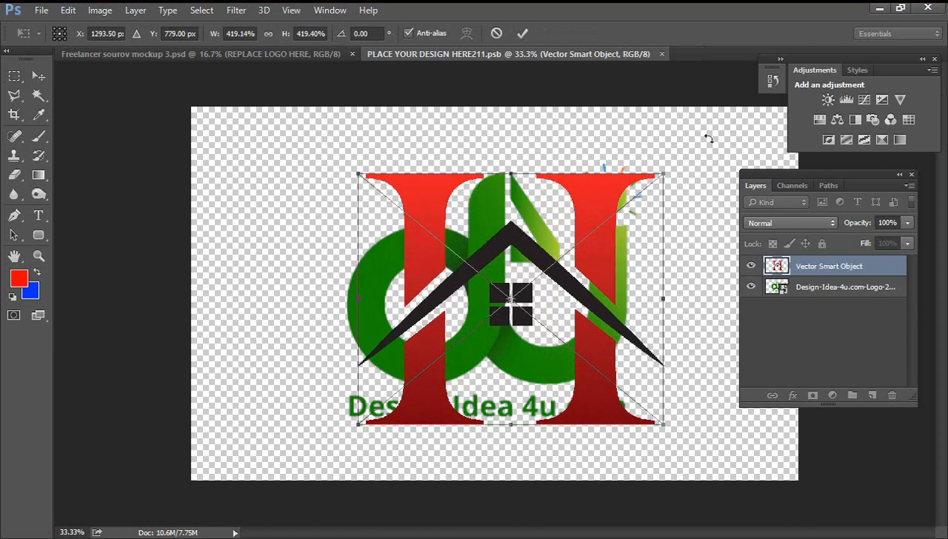
left_click(522, 33)
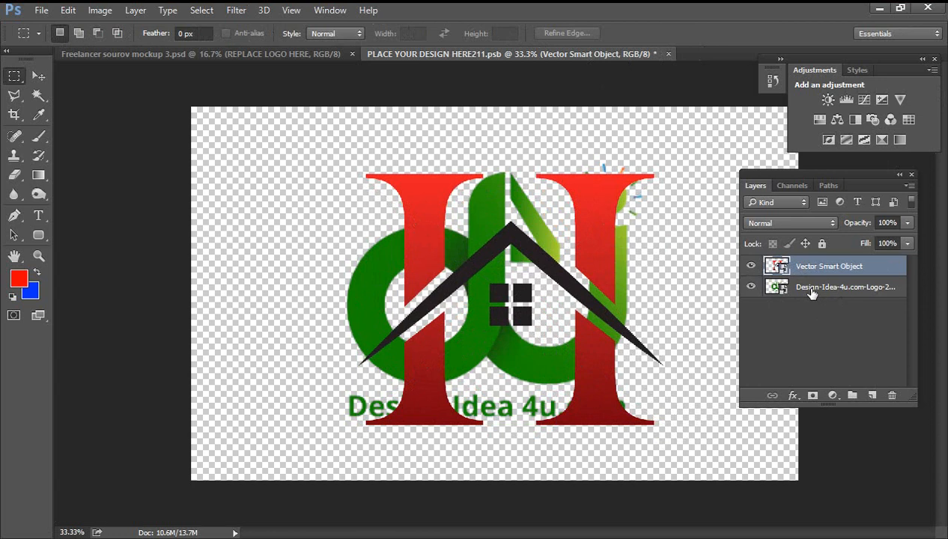
Step: Hide the old Design-Idea-4u.com logo layer, save the smart object, and return to the mockup document
left_click(751, 286)
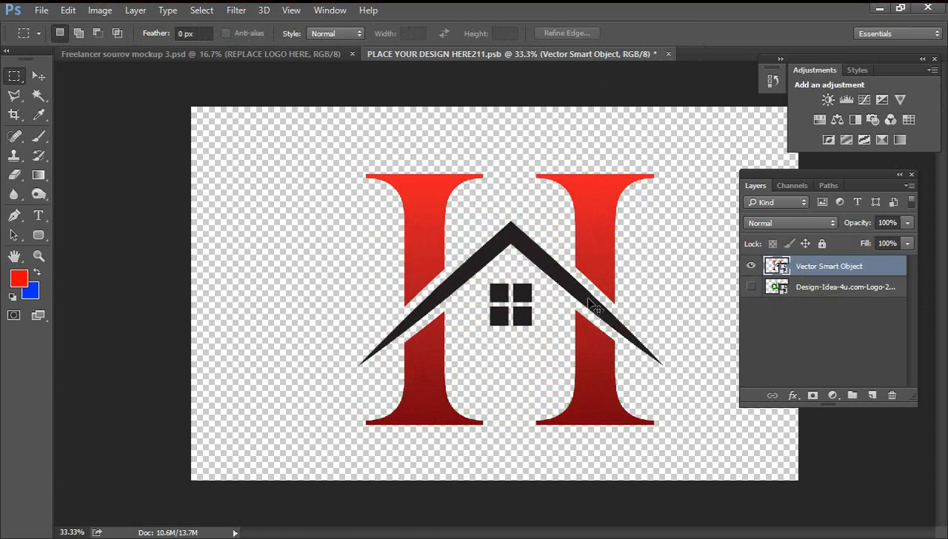
key("ctrl+s")
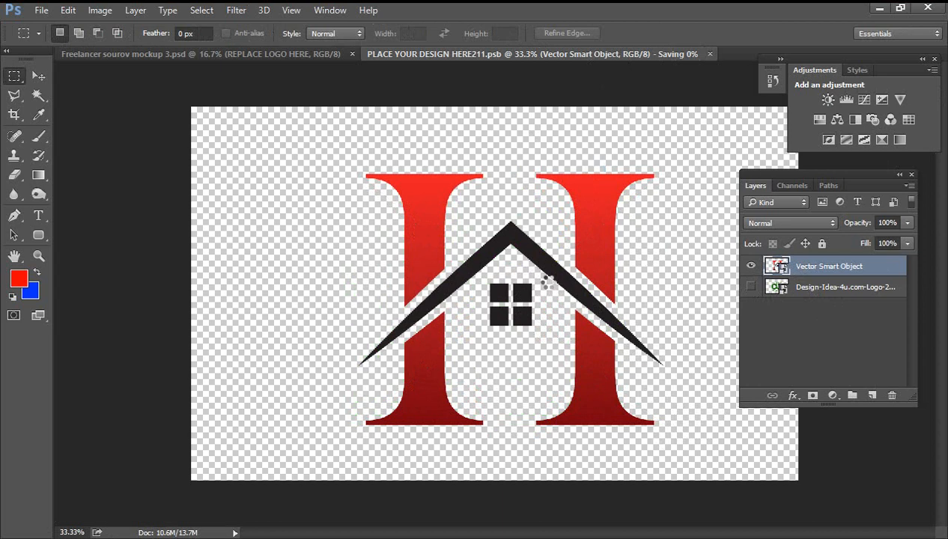
left_click(258, 53)
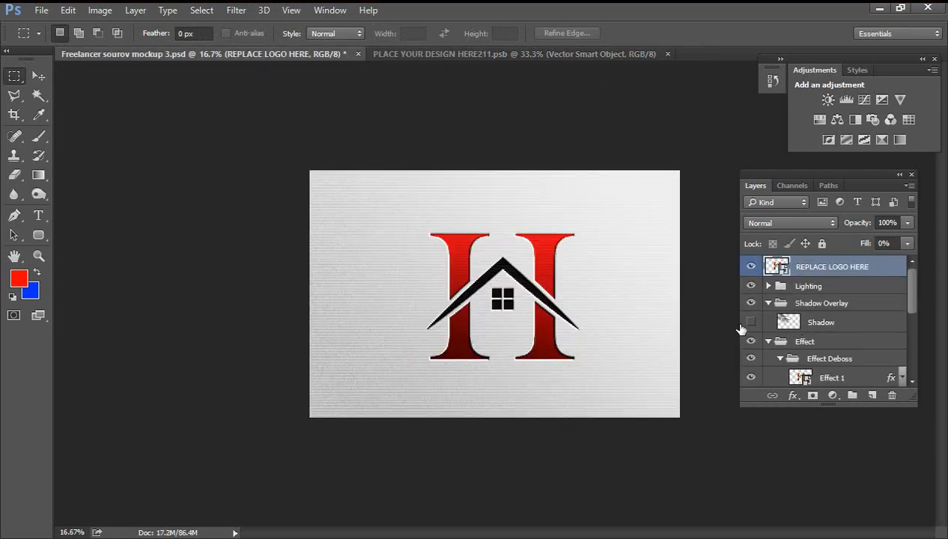
Step: Show the Shadow layer in the Shadow Overlay group and inspect the finished logo mockup up close
left_click(751, 321)
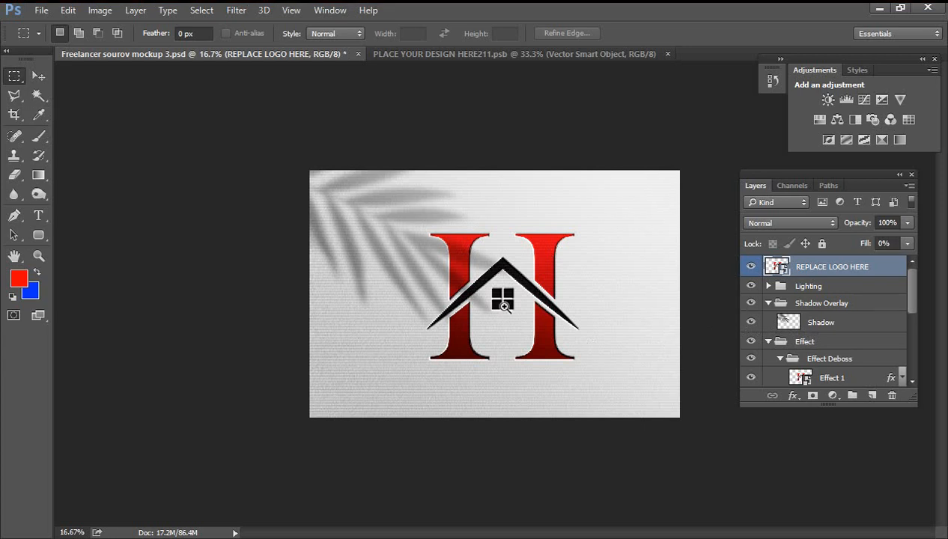
key("ctrl+plus")
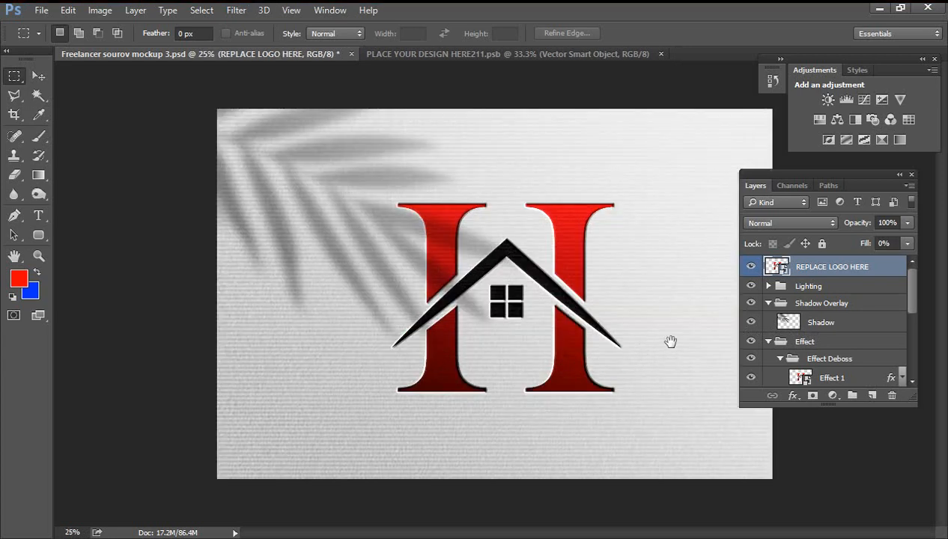
left_click(639, 311, "ctrl")
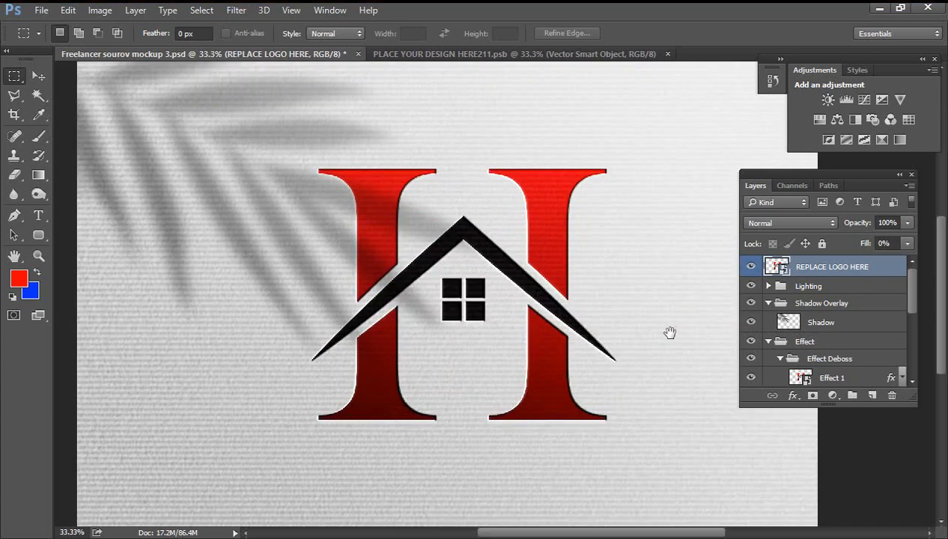